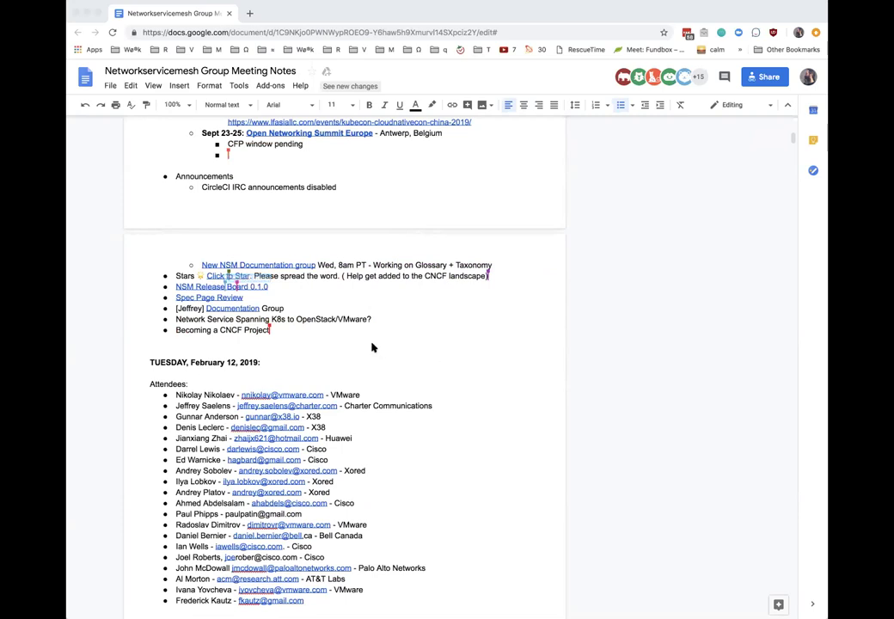
pyautogui.scroll(-3, 403, 355)
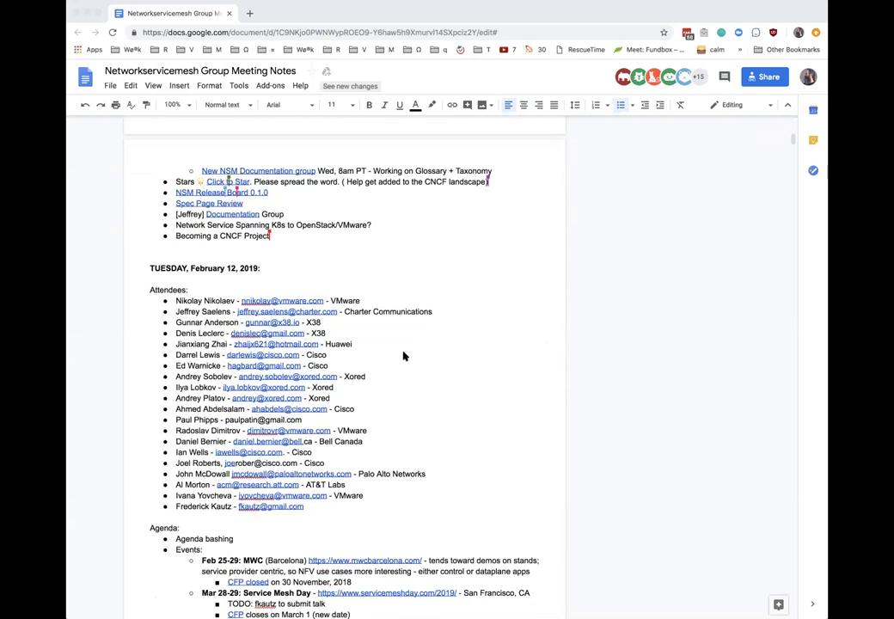
pyautogui.scroll(1, 403, 355)
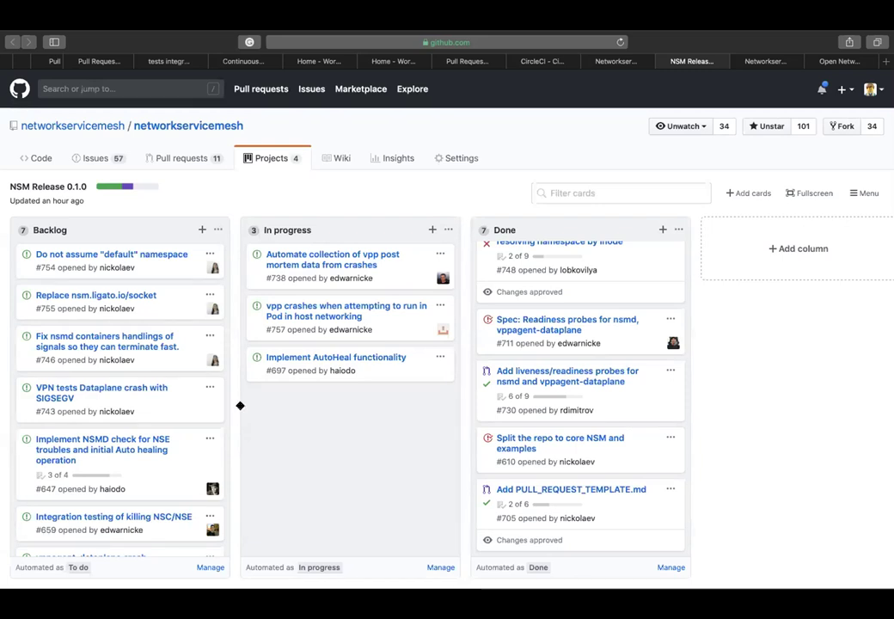
# Move the "Replace nsm.ligato.io/socket" and "Fix nsmd containers handlings of signals so they can terminate fast." cards from Backlog to In progress
pyautogui.scroll(-2, 201, 374)
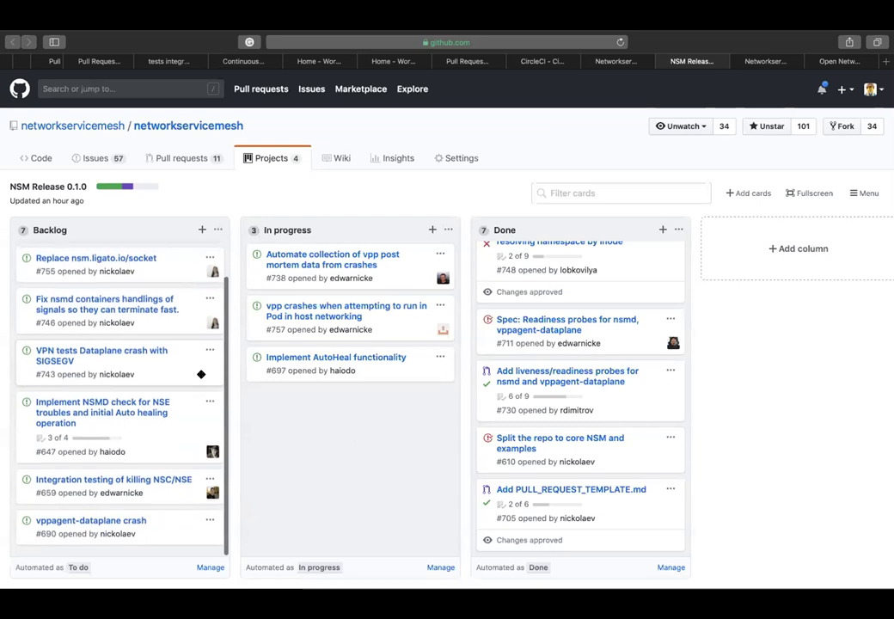
pyautogui.scroll(2, 150, 375)
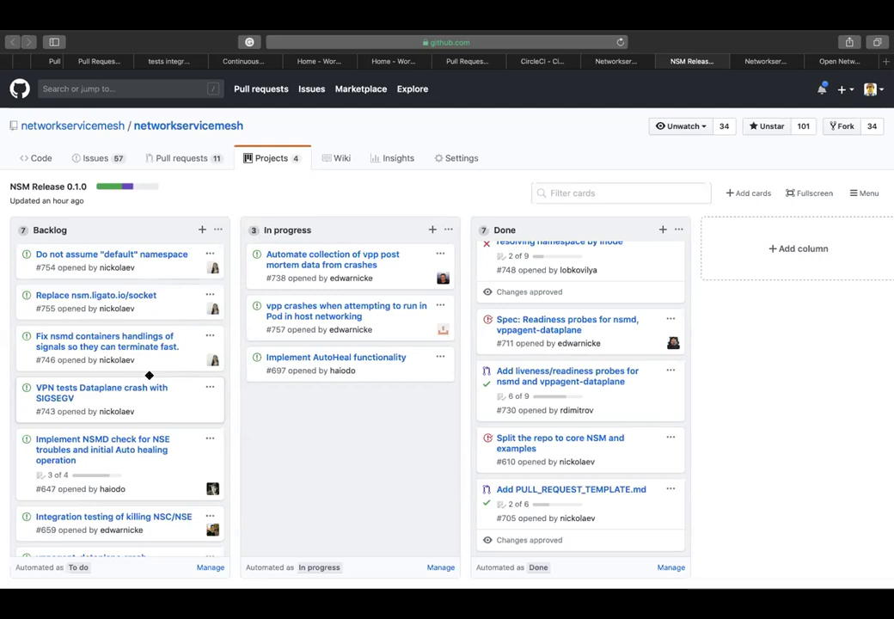
pyautogui.moveTo(170, 300); pyautogui.dragTo(392, 401)
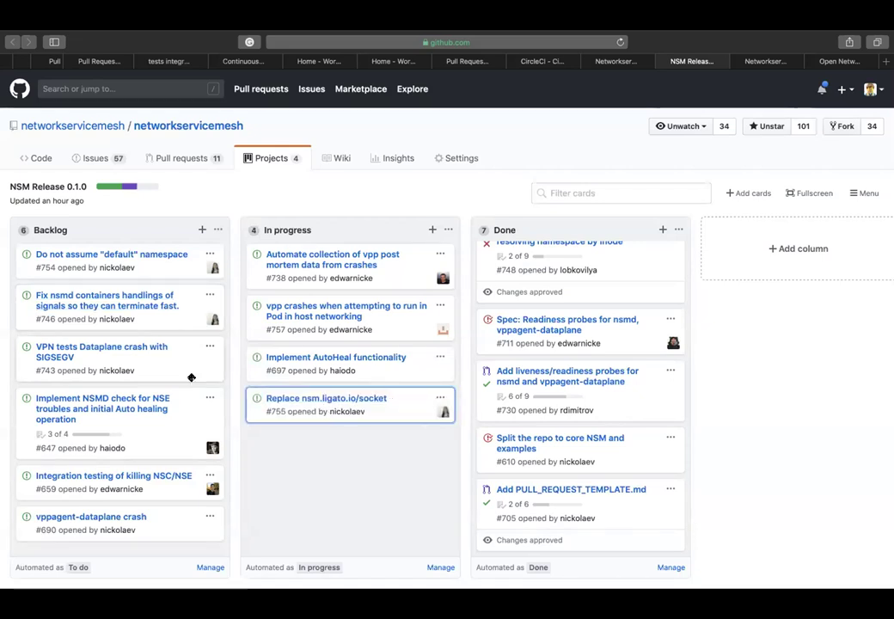
pyautogui.click(173, 315)
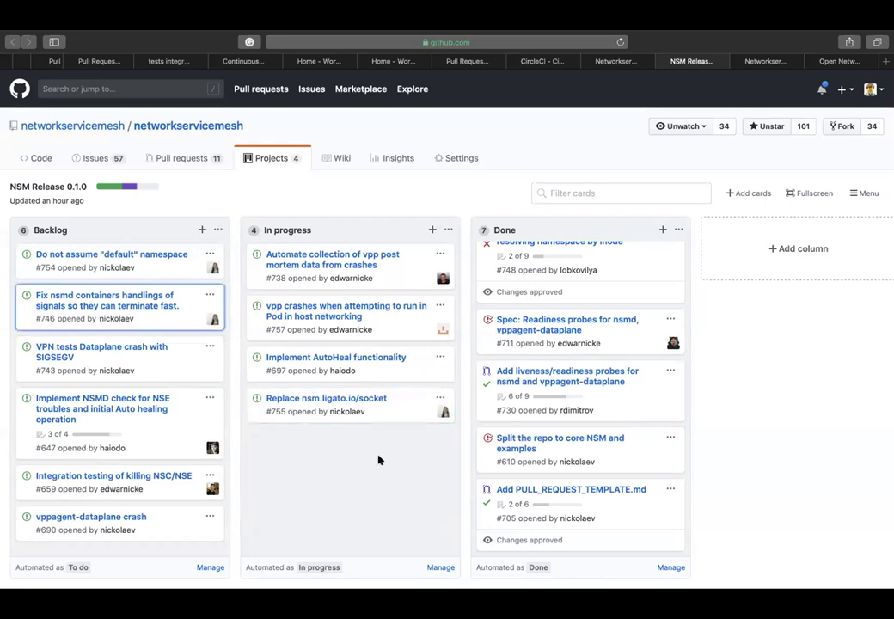
pyautogui.moveTo(180, 320); pyautogui.dragTo(404, 454)
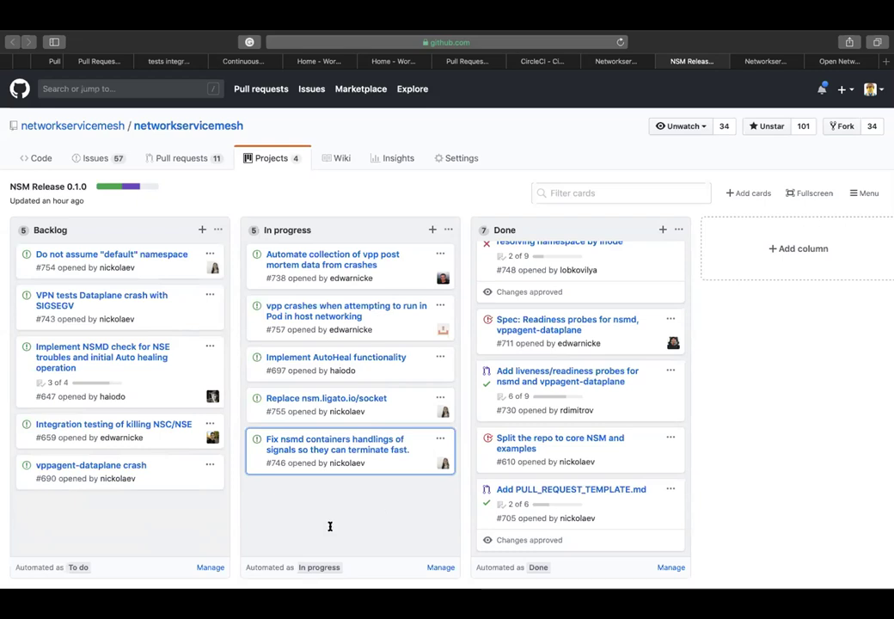
pyautogui.scroll(1, 565, 280)
pyautogui.click(357, 79)
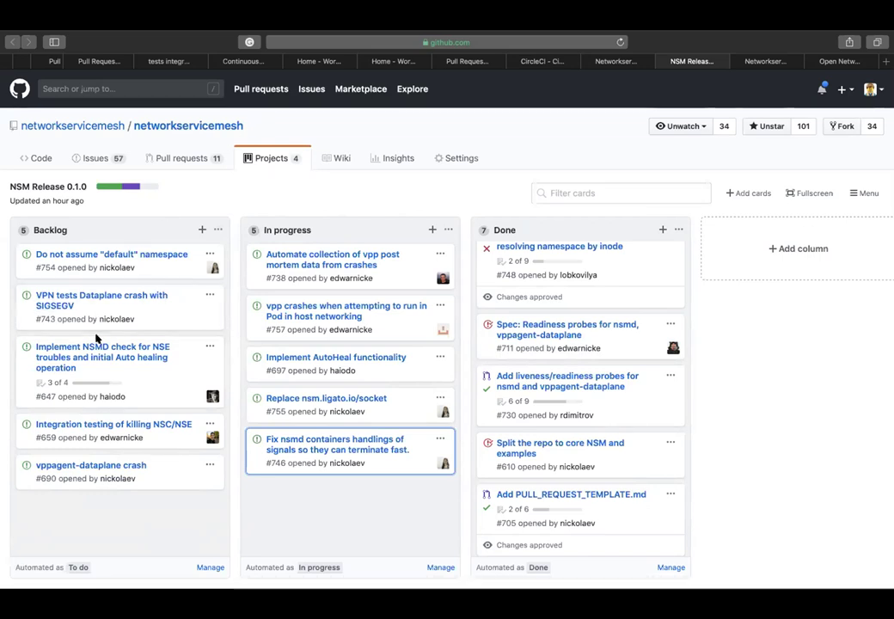
pyautogui.moveTo(165, 35)
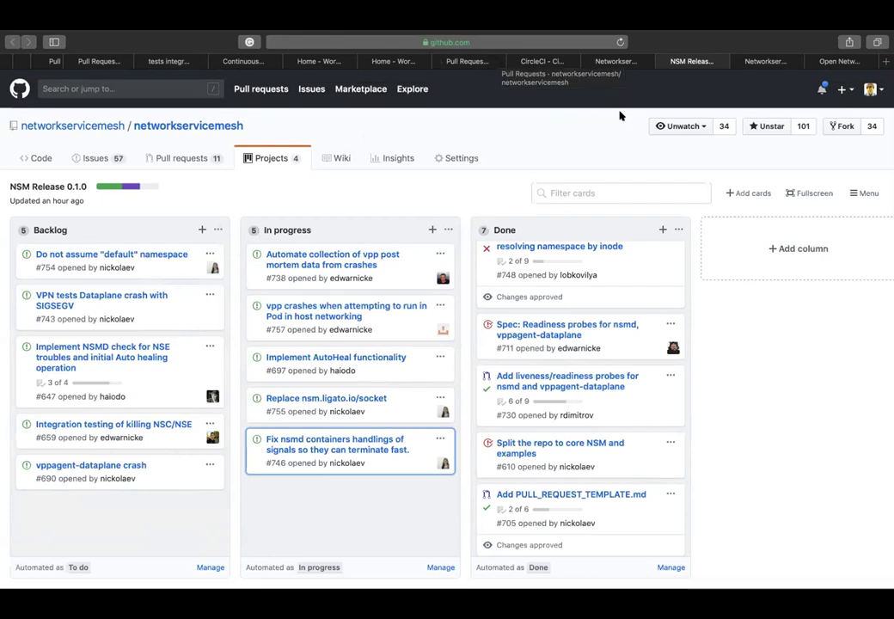
# Open the Spec Page Review link from the meeting notes agenda and close the Open Networking Summit page
pyautogui.click(616, 61)
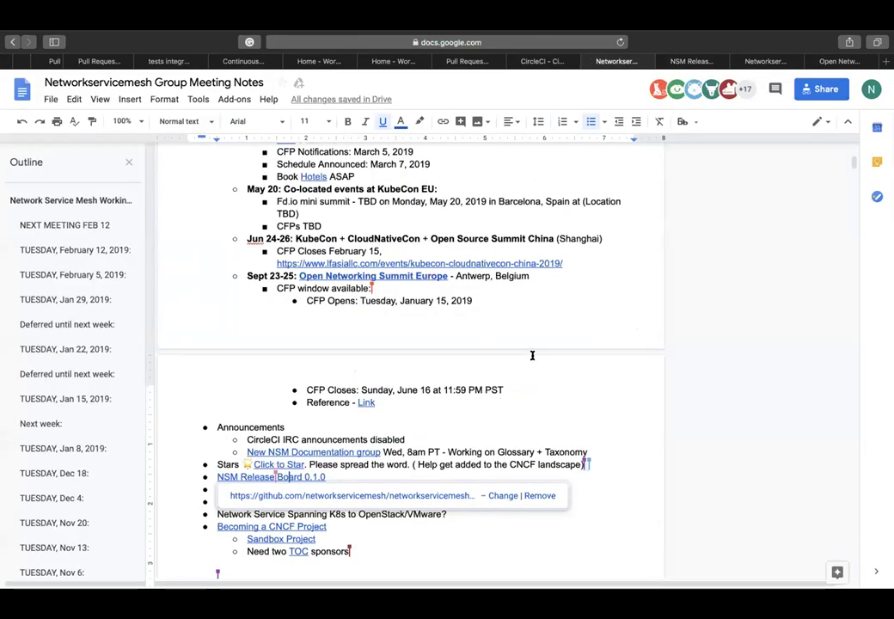
pyautogui.scroll(-1, 533, 356)
pyautogui.scroll(-3, 533, 355)
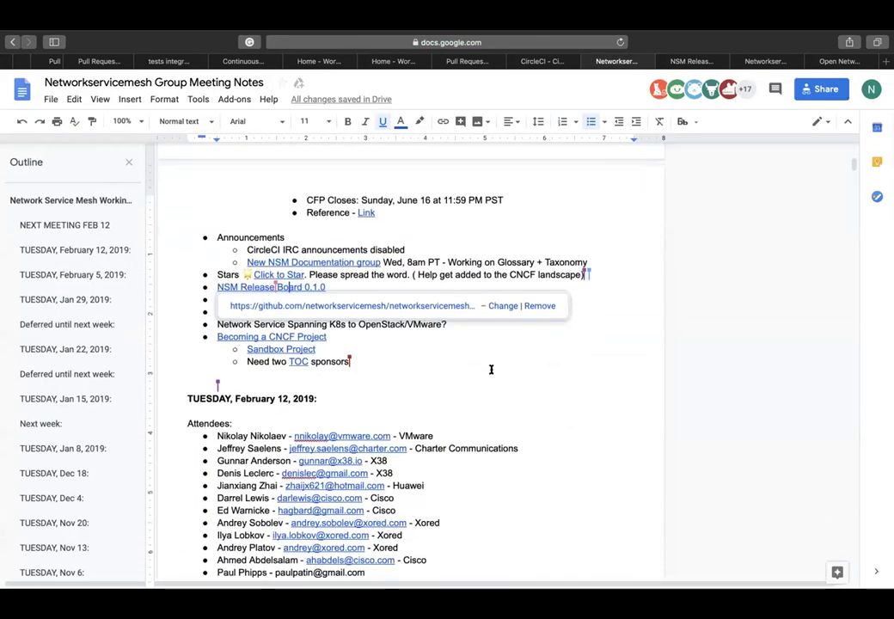
pyautogui.scroll(-1, 496, 368)
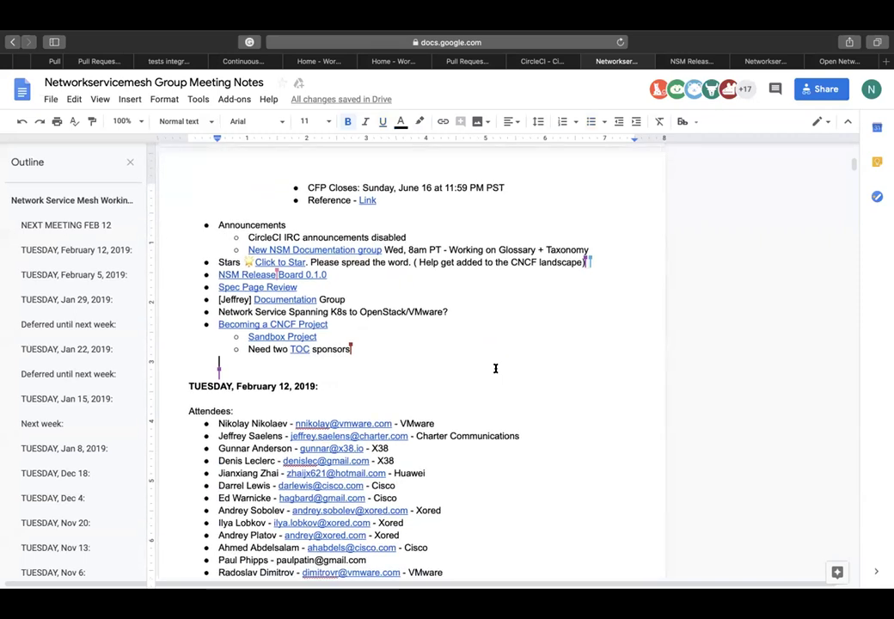
pyautogui.scroll(-1, 496, 368)
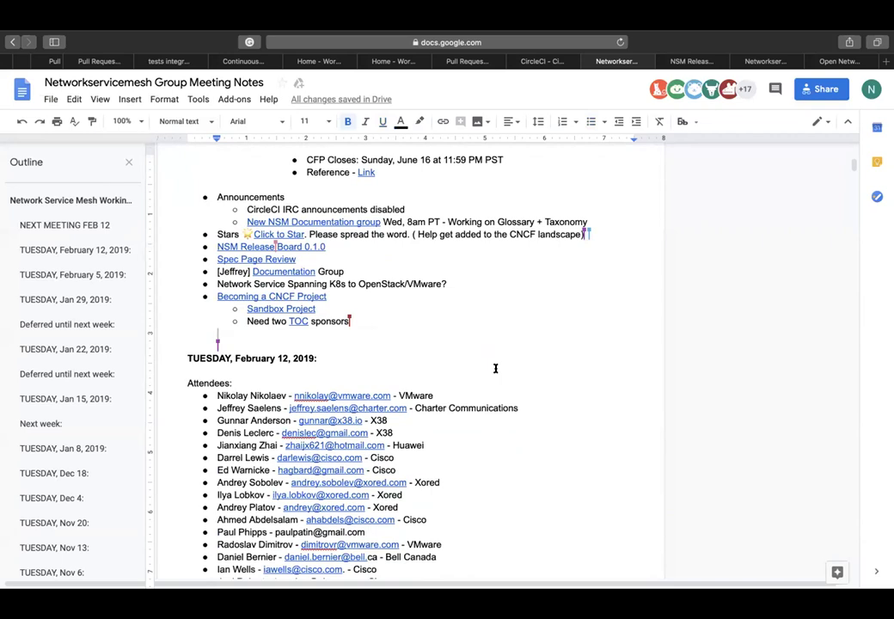
pyautogui.click(263, 258)
pyautogui.click(301, 276)
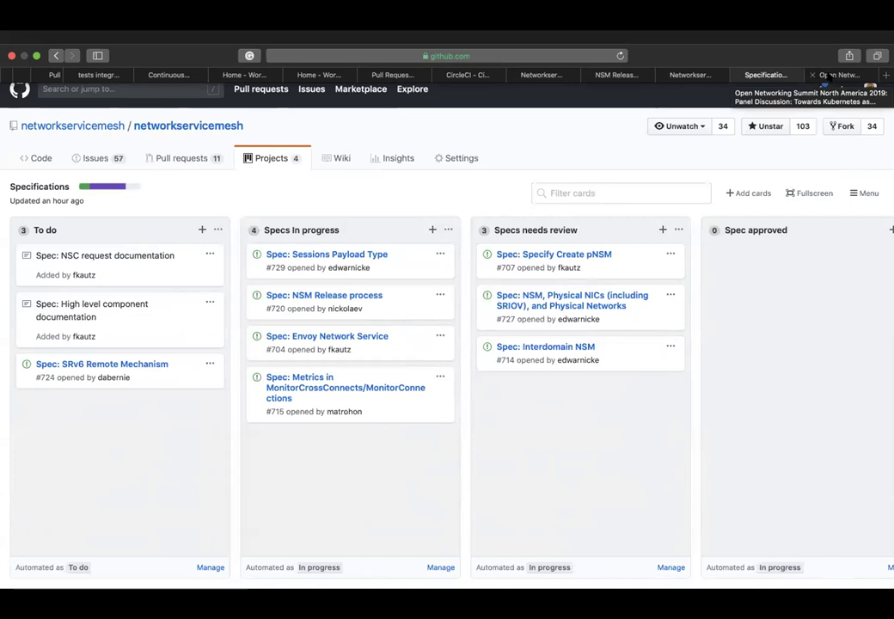
pyautogui.click(813, 75)
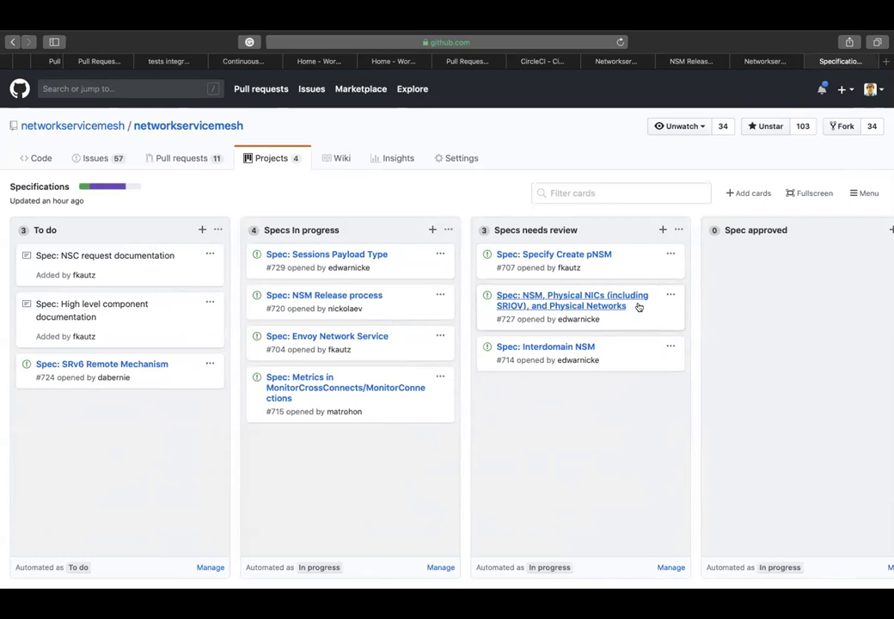
# Go from the NSM Release 0.1.0 board to the networkservicemesh repository and view the spec template docs/spec/TEMPLATE.md
pyautogui.click(763, 61)
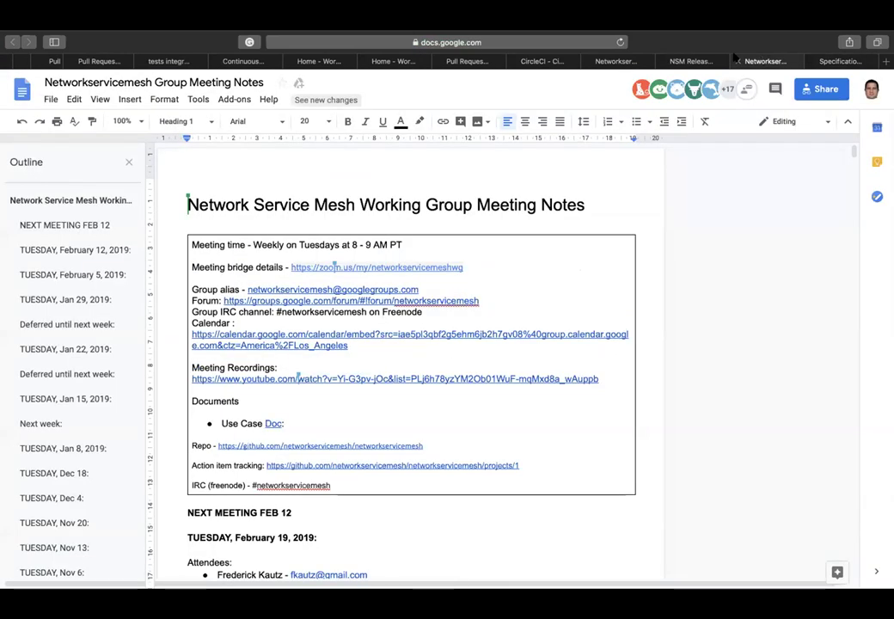
pyautogui.click(693, 61)
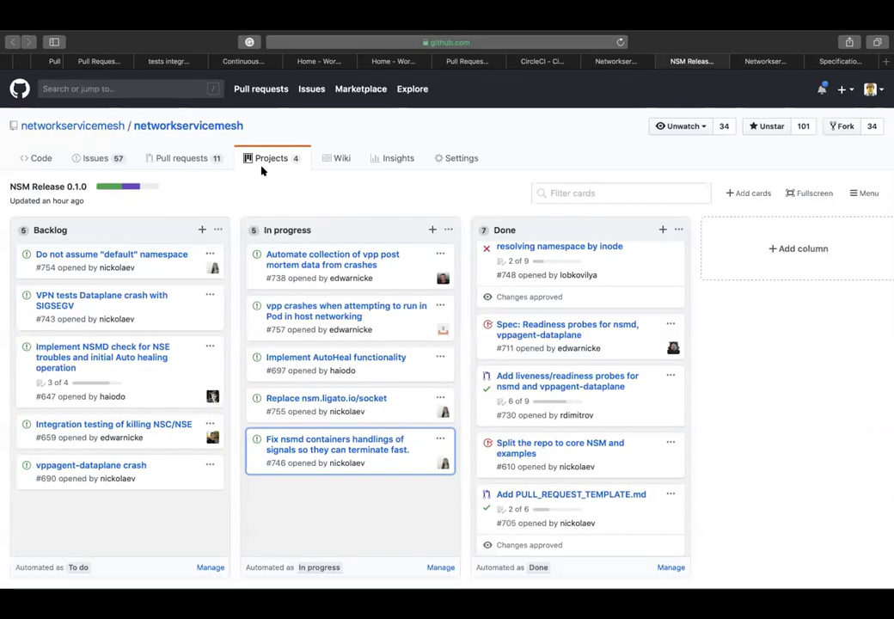
pyautogui.click(162, 125)
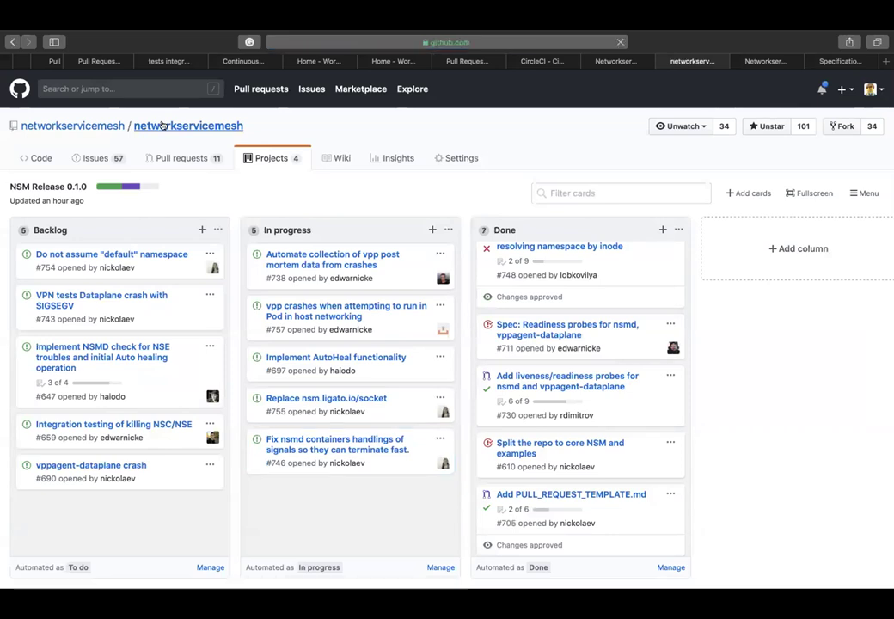
pyautogui.scroll(-3, 225, 433)
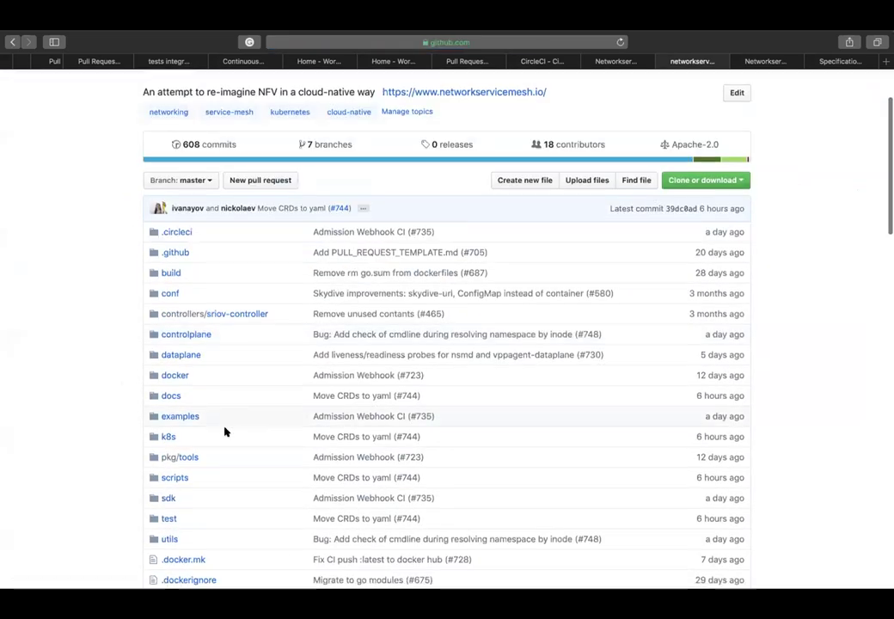
pyautogui.click(171, 356)
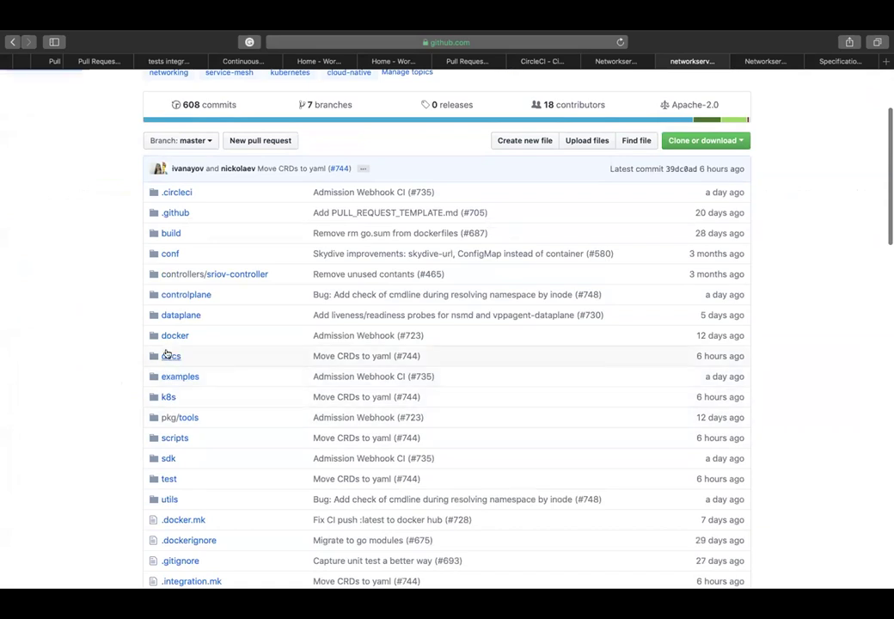
pyautogui.click(169, 284)
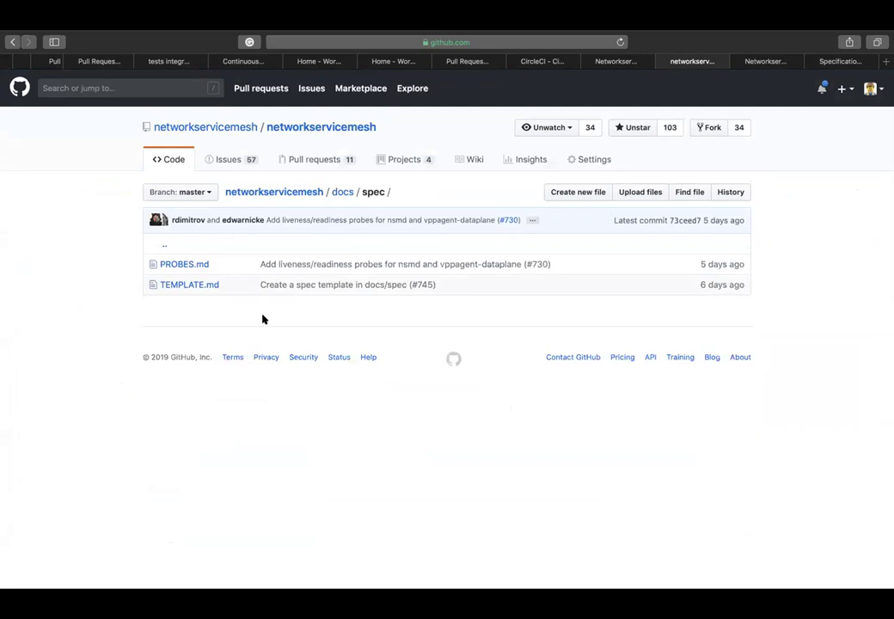
pyautogui.click(190, 286)
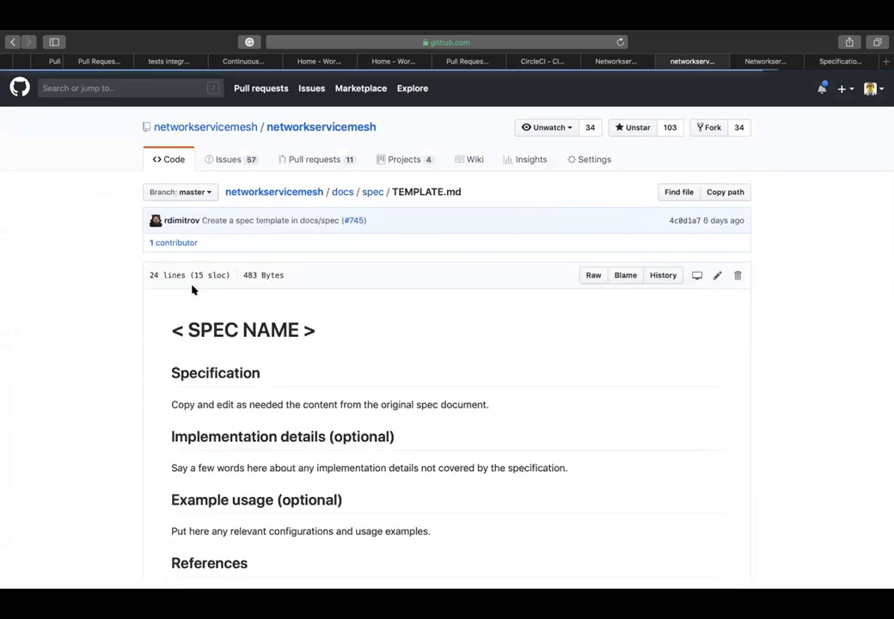
pyautogui.scroll(-2, 362, 322)
pyautogui.scroll(-2, 362, 321)
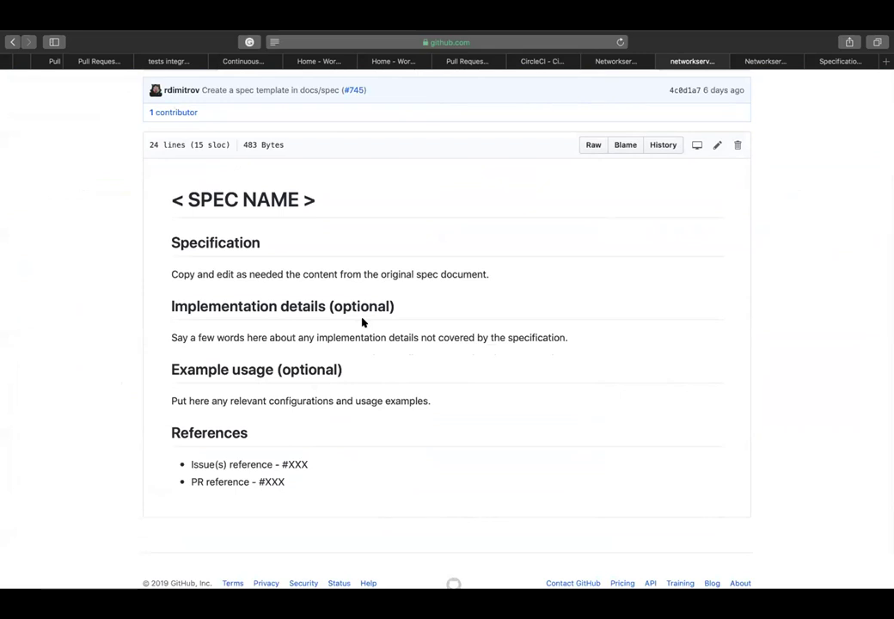
# Return to the Specifications board and move the "Spec: NSM Release process" card from Specs In progress to Specs needs review
pyautogui.moveTo(485, 33)
pyautogui.moveTo(413, 34)
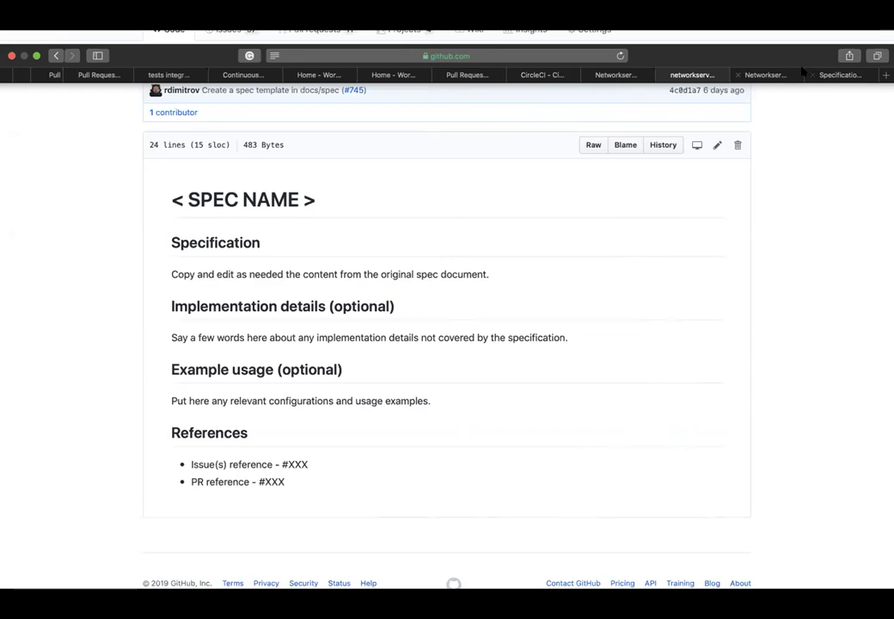
pyautogui.click(836, 76)
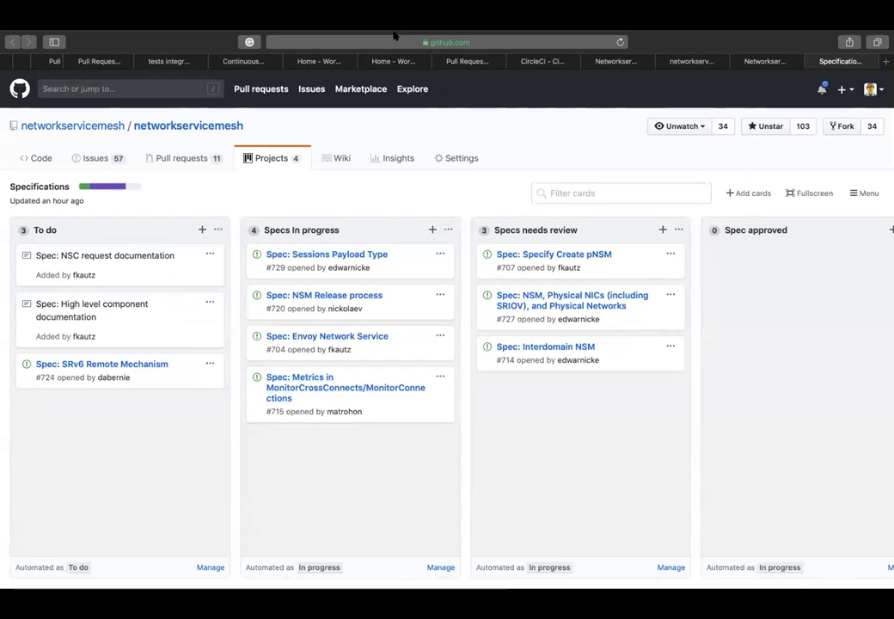
pyautogui.moveTo(258, 45)
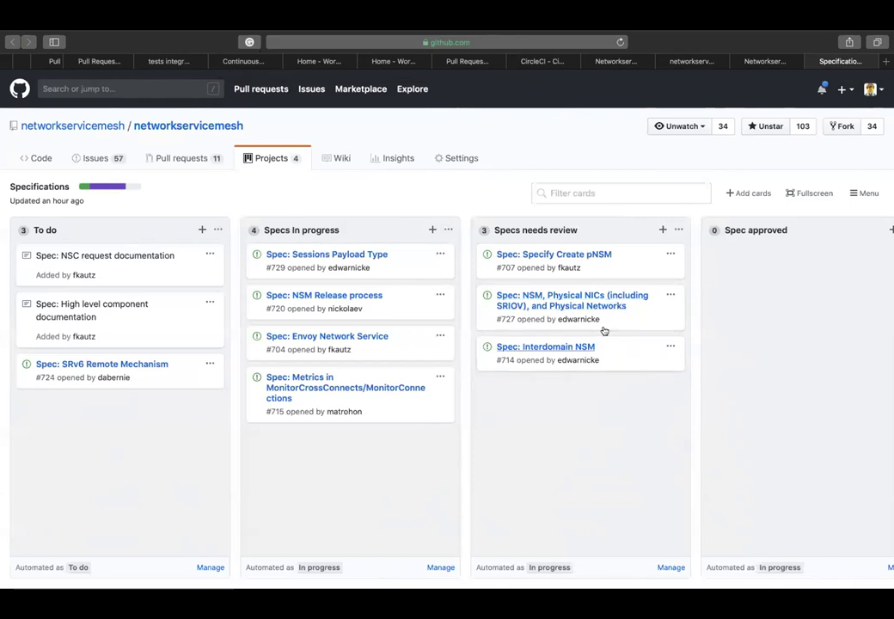
pyautogui.click(399, 307)
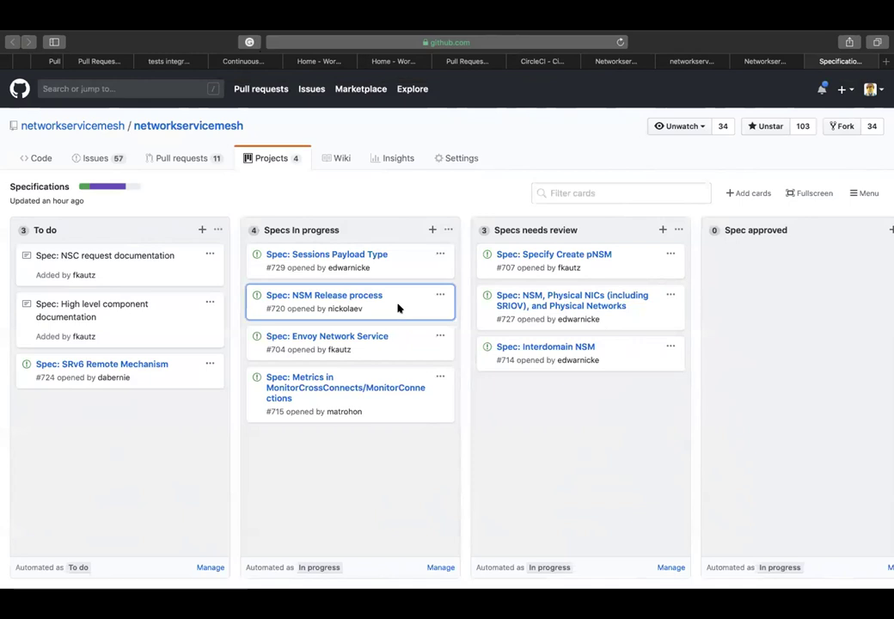
pyautogui.moveTo(401, 307); pyautogui.dragTo(550, 318)
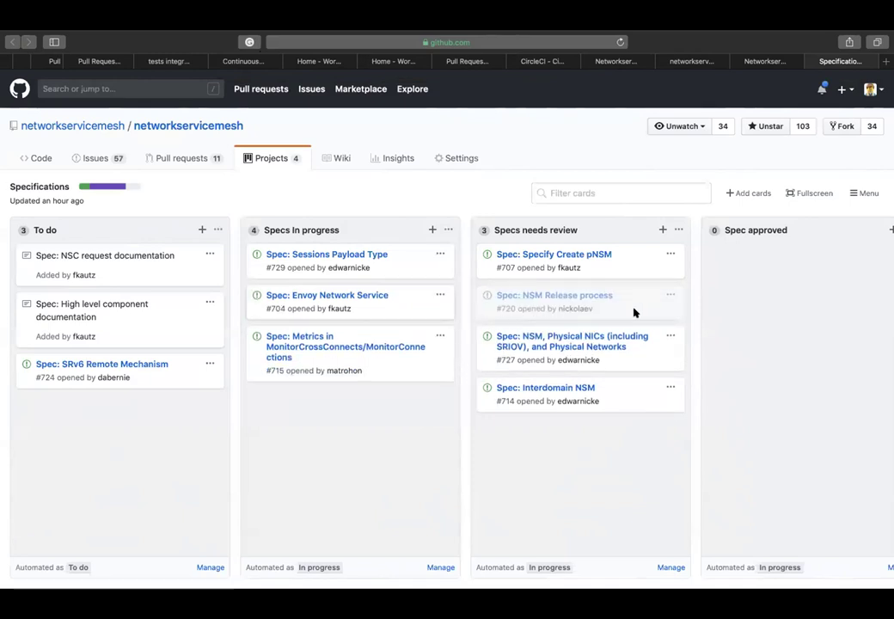
pyautogui.moveTo(721, 310); pyautogui.dragTo(641, 307)
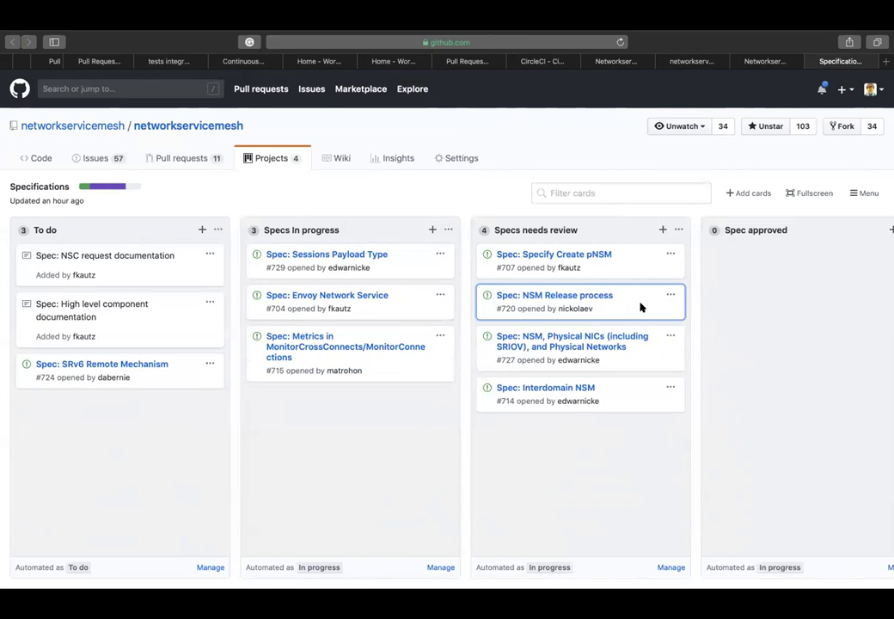
# Open the "Spec: NSM Release process" issue in a new browser tab and follow its link to the release spec document
pyautogui.keyDown('super'); pyautogui.click(568, 298); pyautogui.keyUp('super')
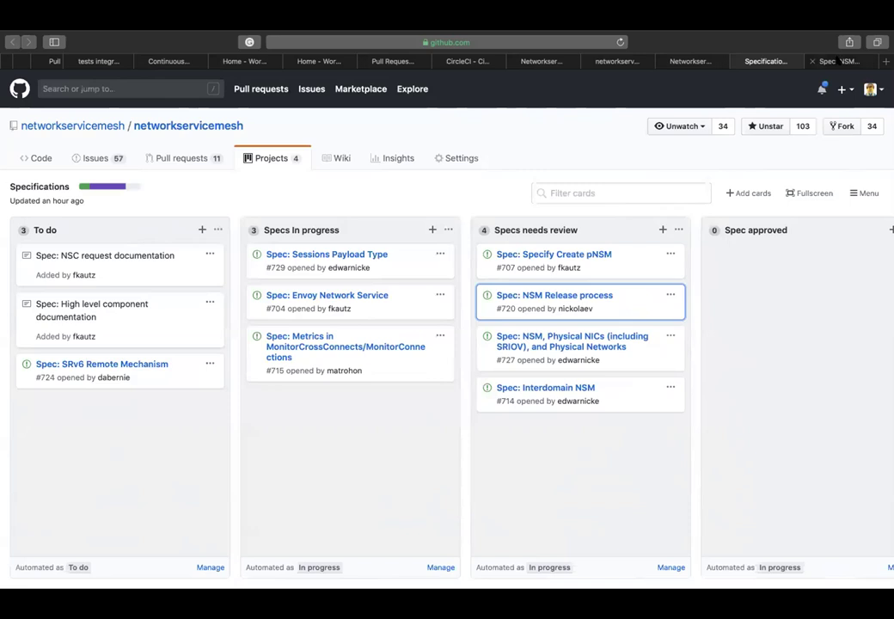
pyautogui.click(839, 61)
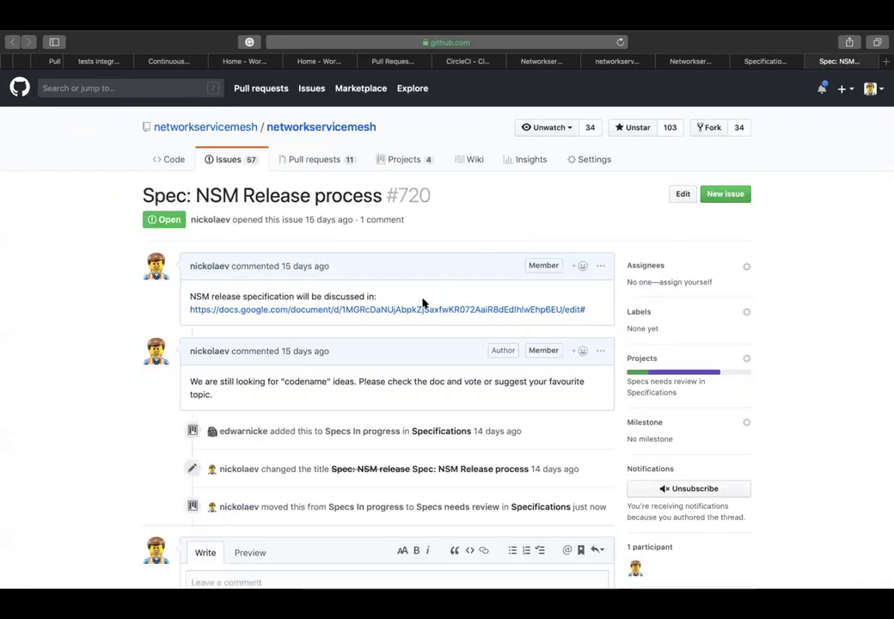
pyautogui.click(419, 308)
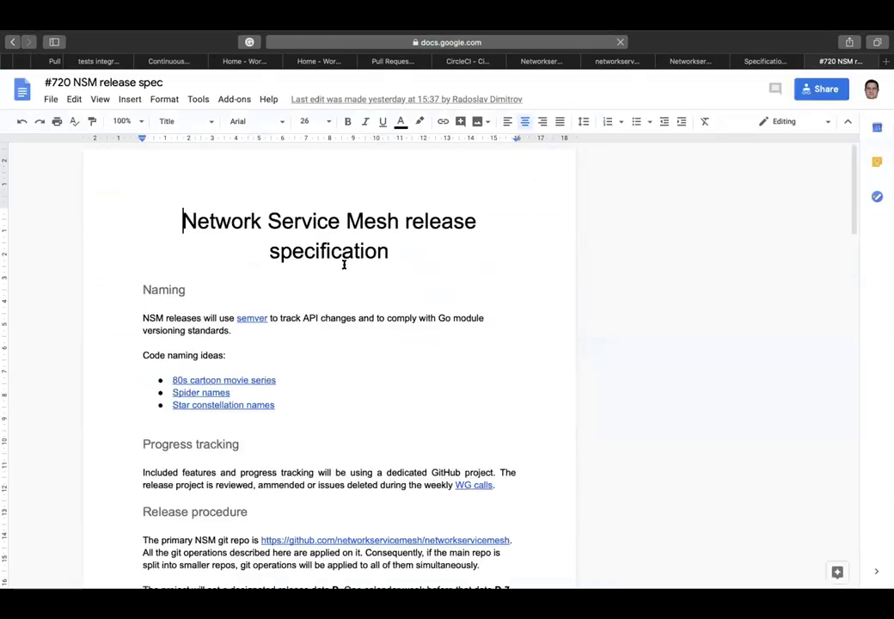
# Review the #720 NSM release spec through to the Release 0.1.x plan, then return to its code naming ideas
pyautogui.scroll(-5, 390, 316)
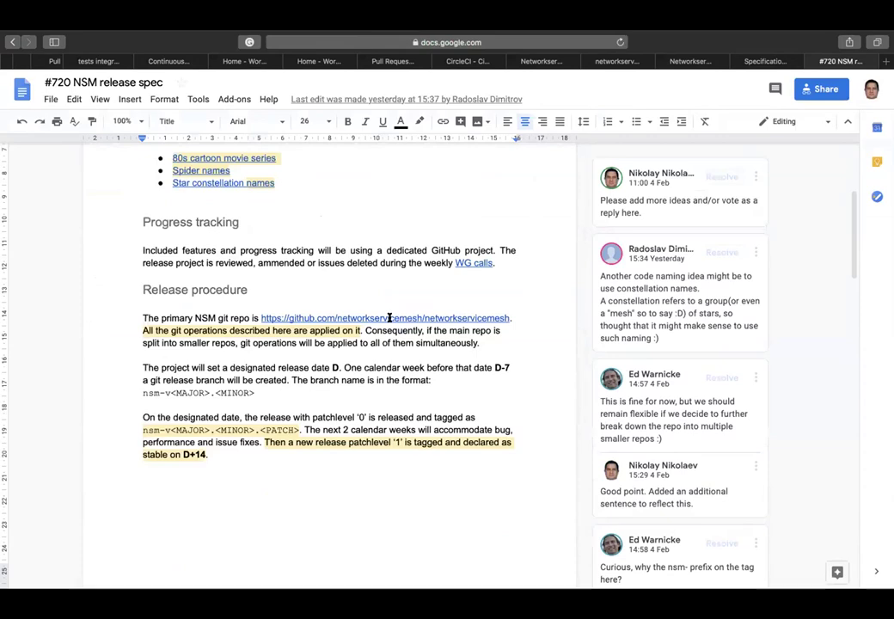
pyautogui.scroll(2, 390, 317)
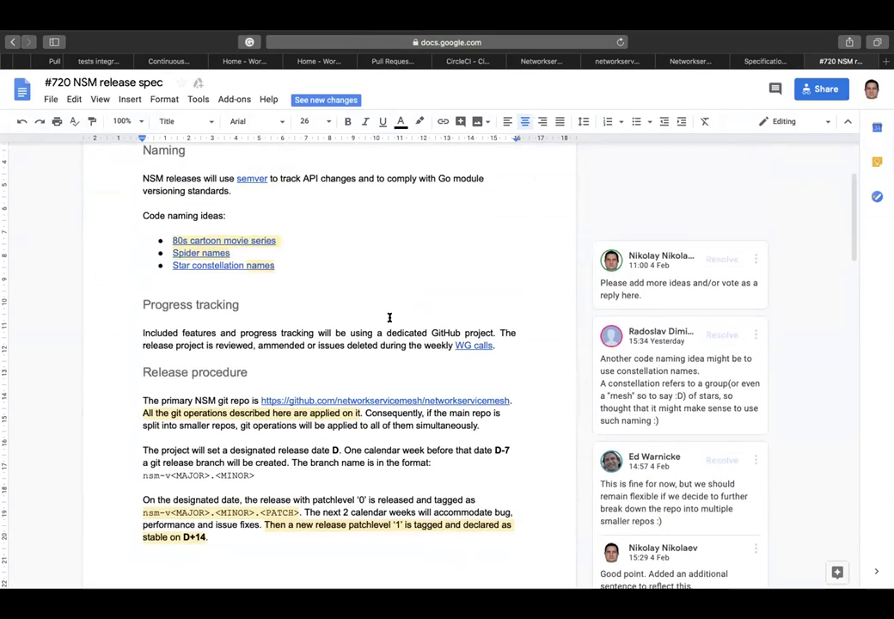
pyautogui.scroll(-10, 390, 317)
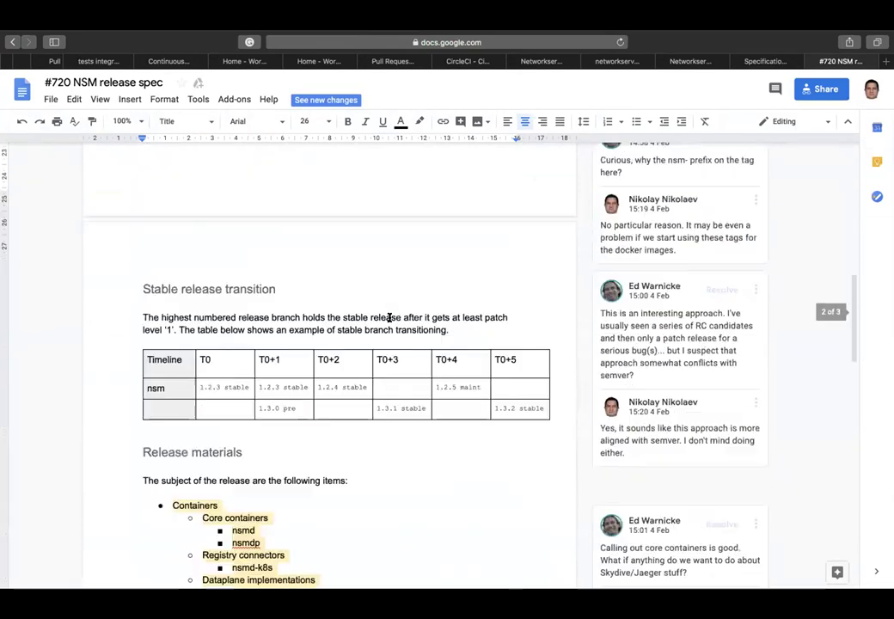
pyautogui.scroll(-15, 390, 317)
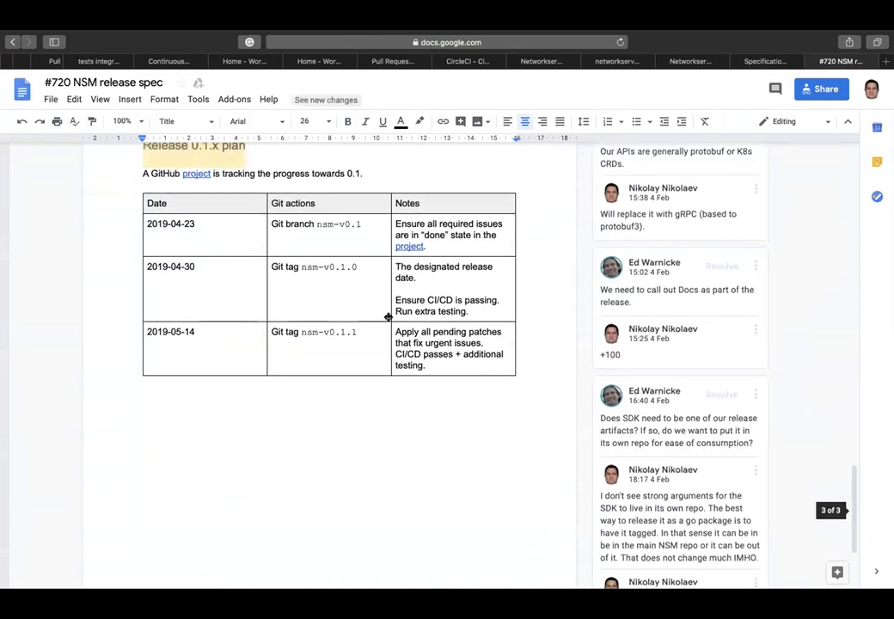
pyautogui.scroll(1, 387, 317)
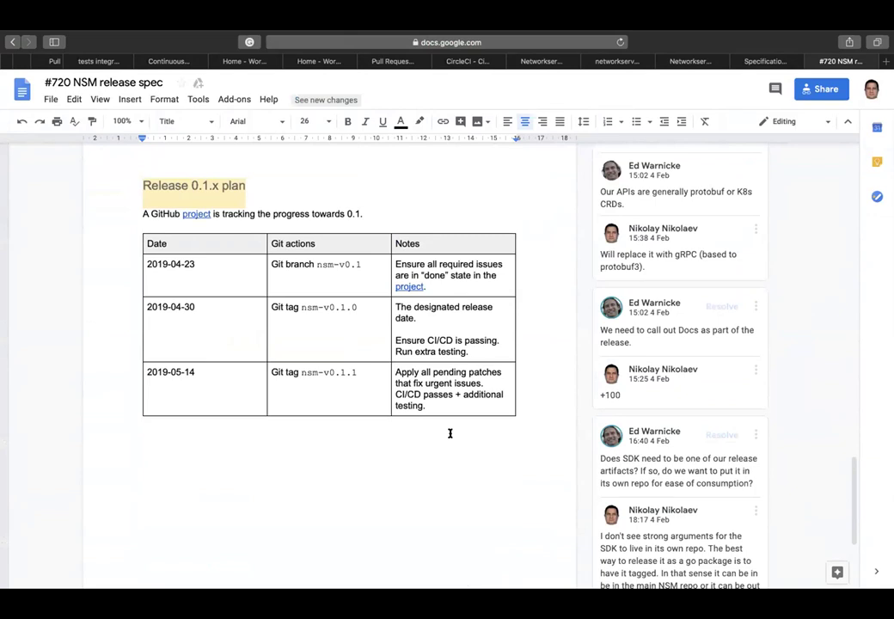
pyautogui.scroll(4, 450, 434)
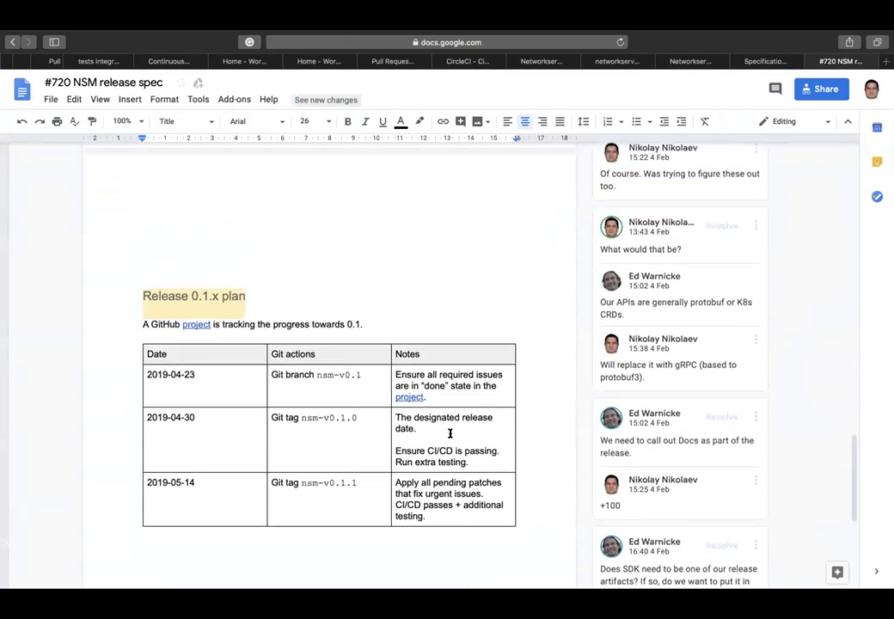
pyautogui.scroll(5, 450, 432)
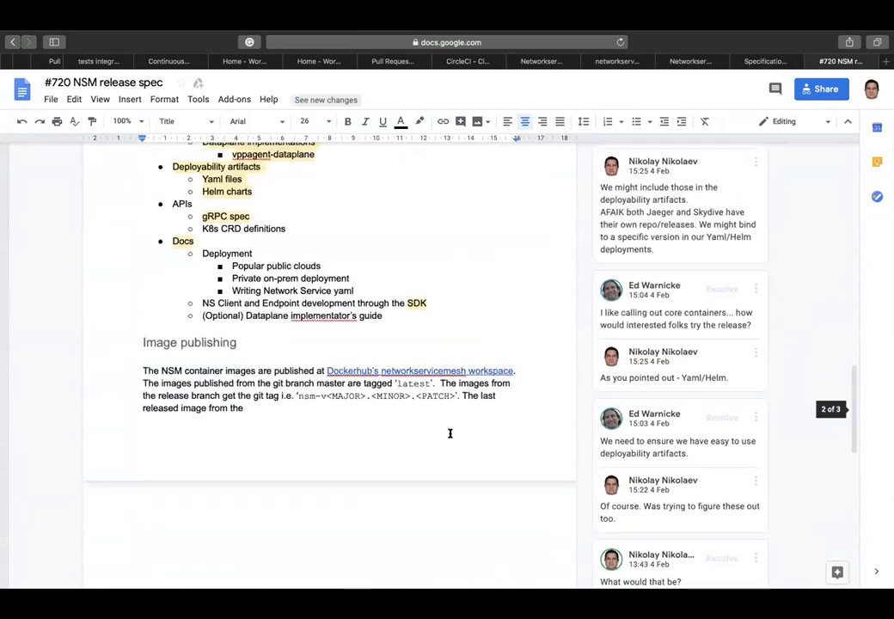
pyautogui.scroll(-6, 430, 430)
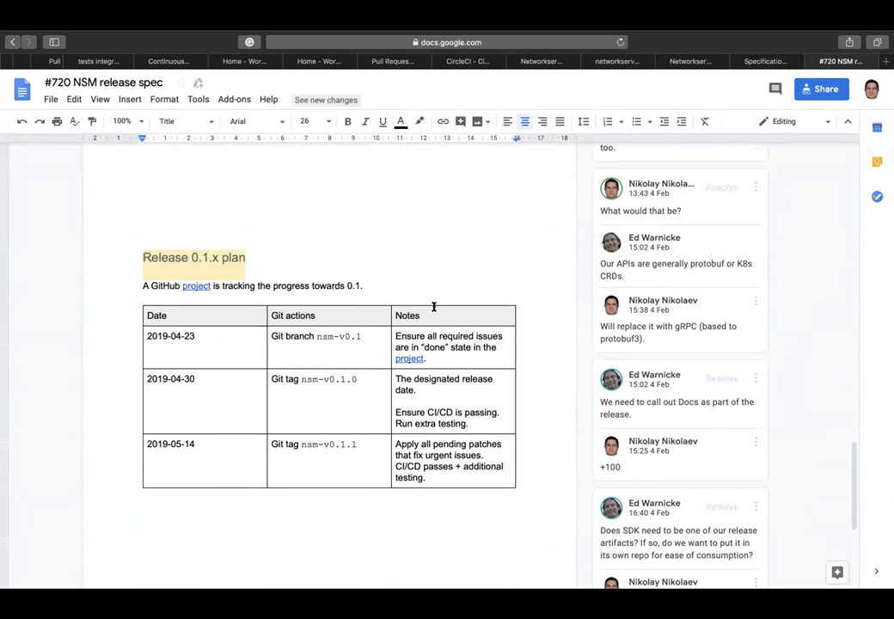
pyautogui.scroll(5, 434, 307)
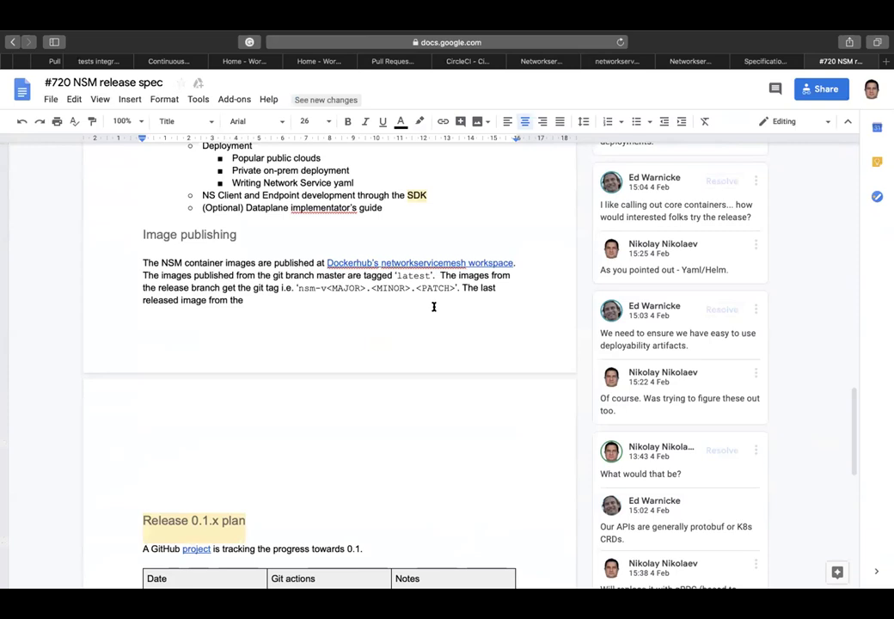
pyautogui.scroll(-4, 434, 307)
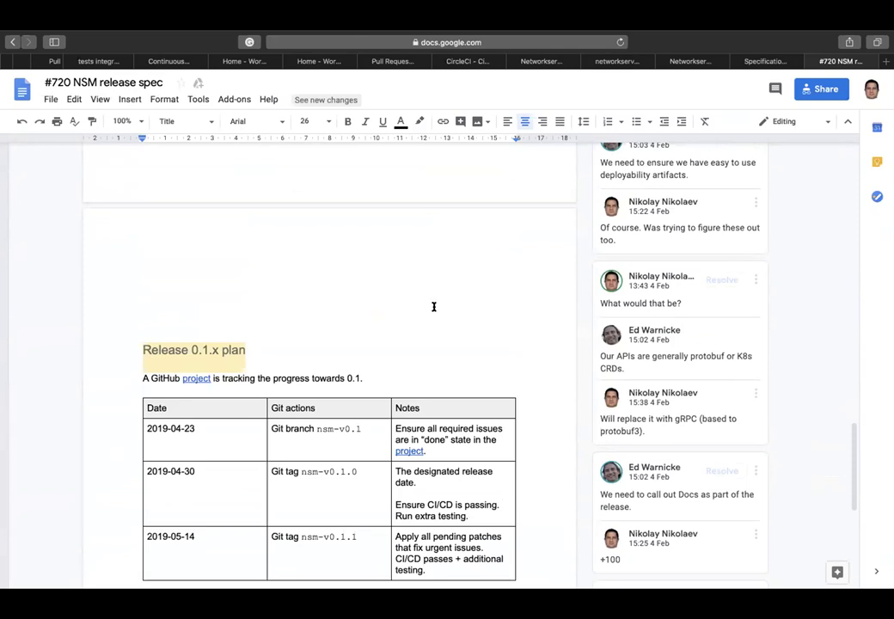
pyautogui.scroll(8, 434, 307)
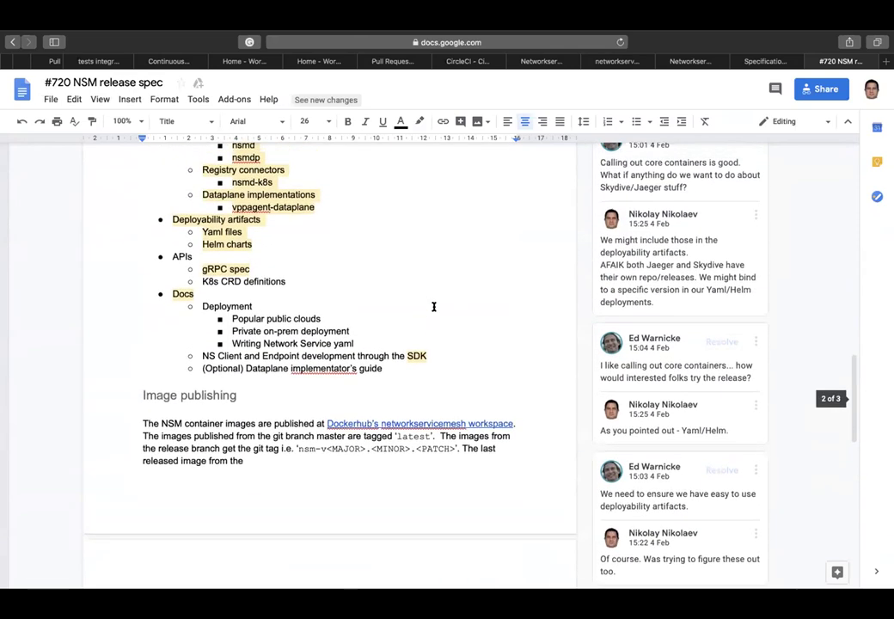
pyautogui.scroll(3, 434, 307)
pyautogui.scroll(14, 434, 307)
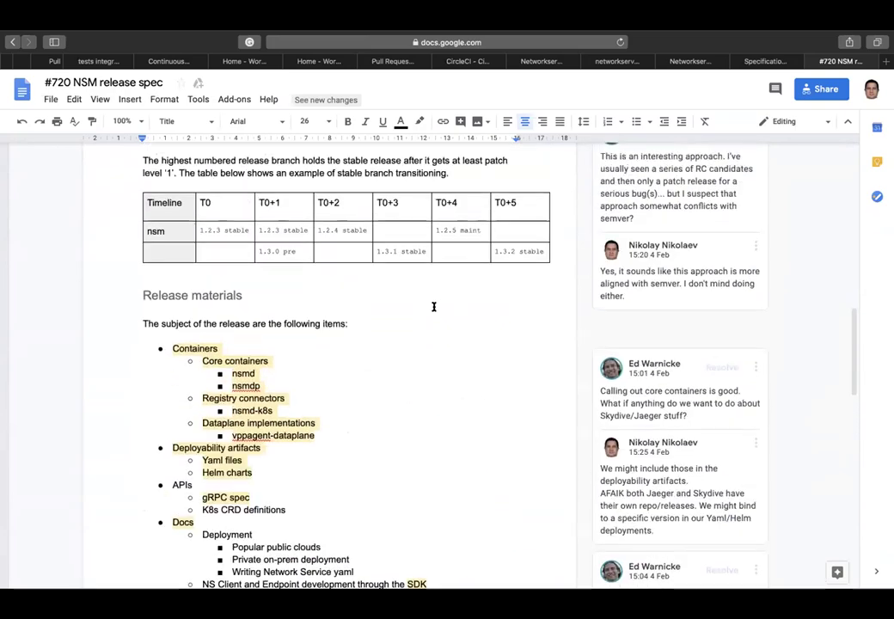
pyautogui.scroll(7, 434, 307)
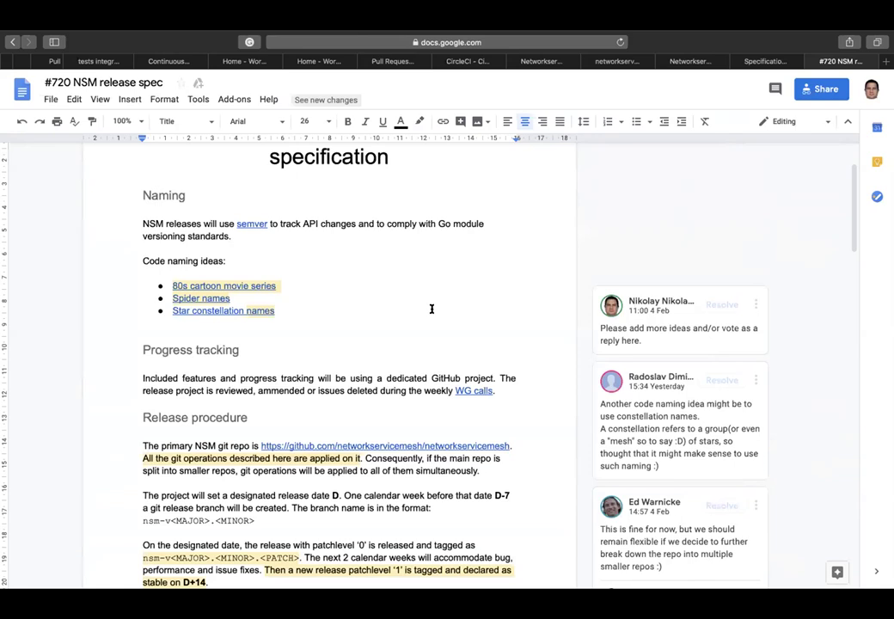
# Return to the Specifications project board and reload it
pyautogui.moveTo(288, 30)
pyautogui.moveTo(506, 26)
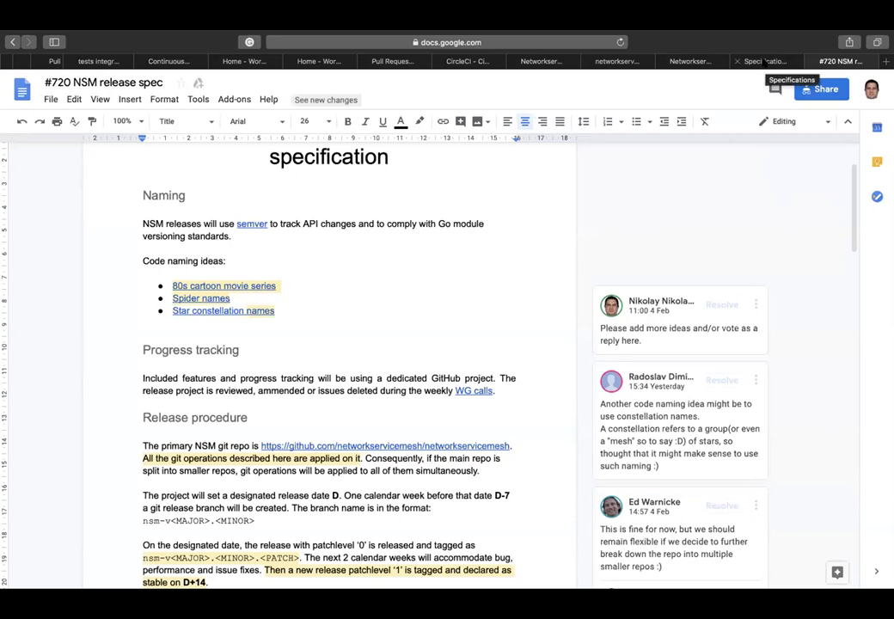
pyautogui.click(765, 62)
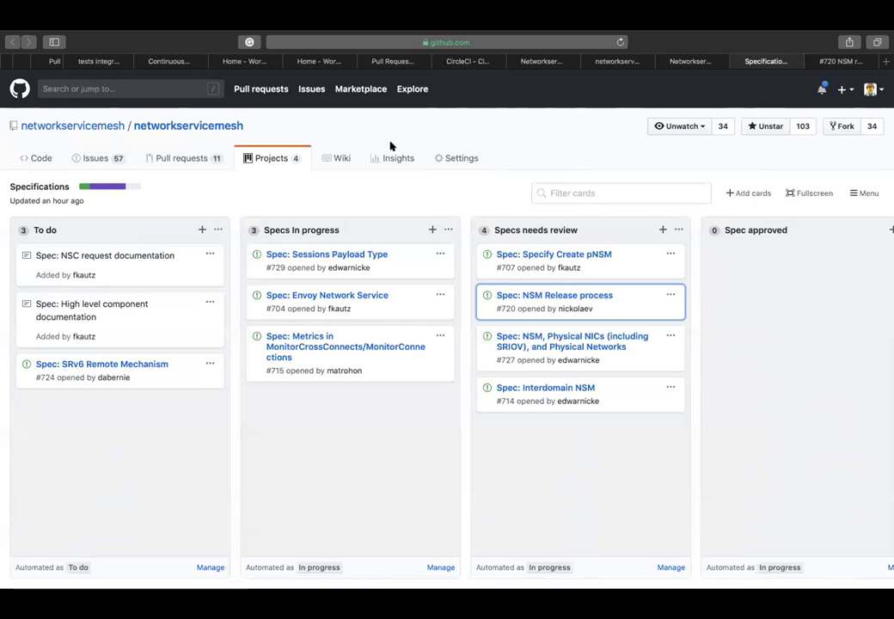
pyautogui.moveTo(270, 33)
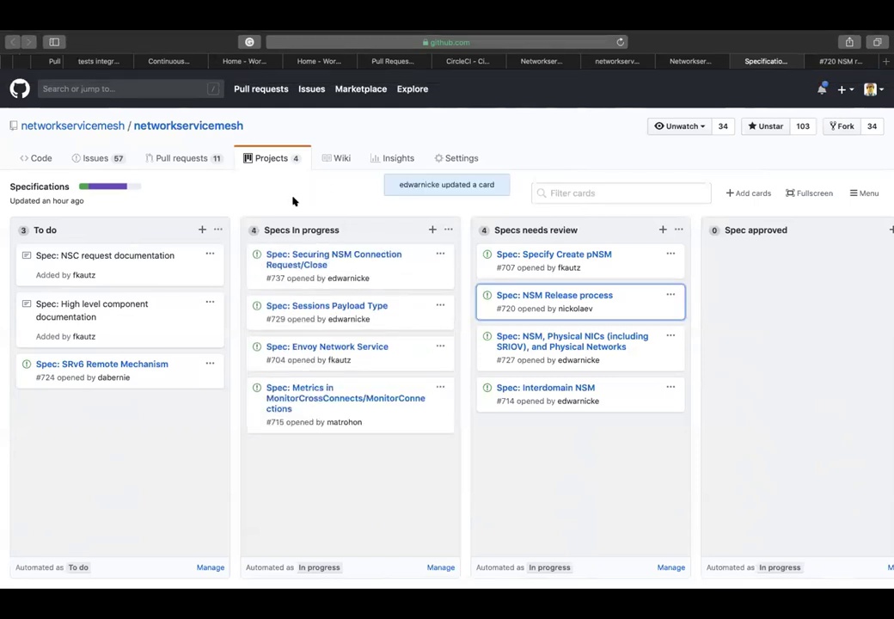
pyautogui.press('super+r')
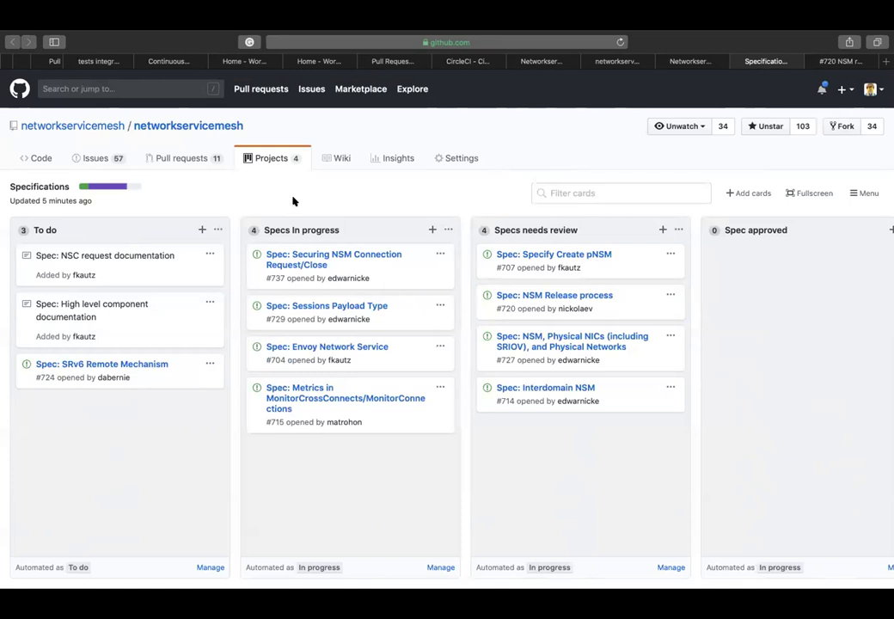
# Open the "Spec: Securing NSM Connection Request/Close" issue separately, follow its document link and review the spec down to the SPIFFE/SPIRE diagram
pyautogui.keyDown('super'); pyautogui.click(349, 258); pyautogui.keyUp('super')
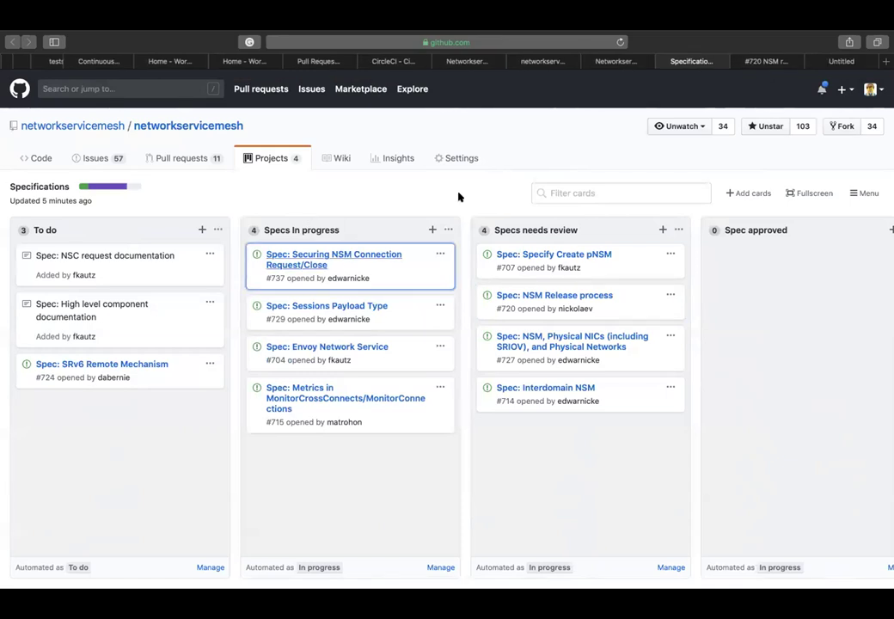
pyautogui.click(842, 60)
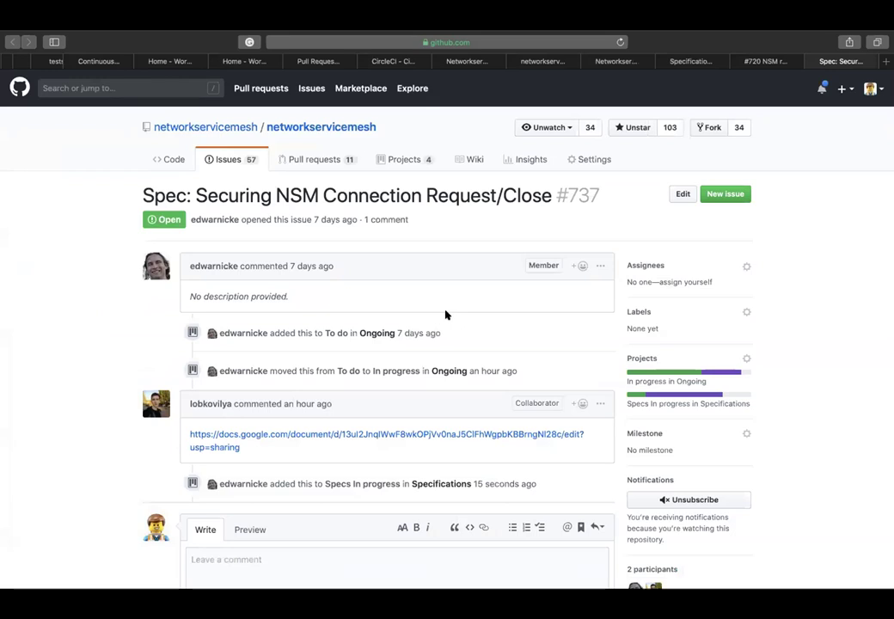
pyautogui.click(347, 435)
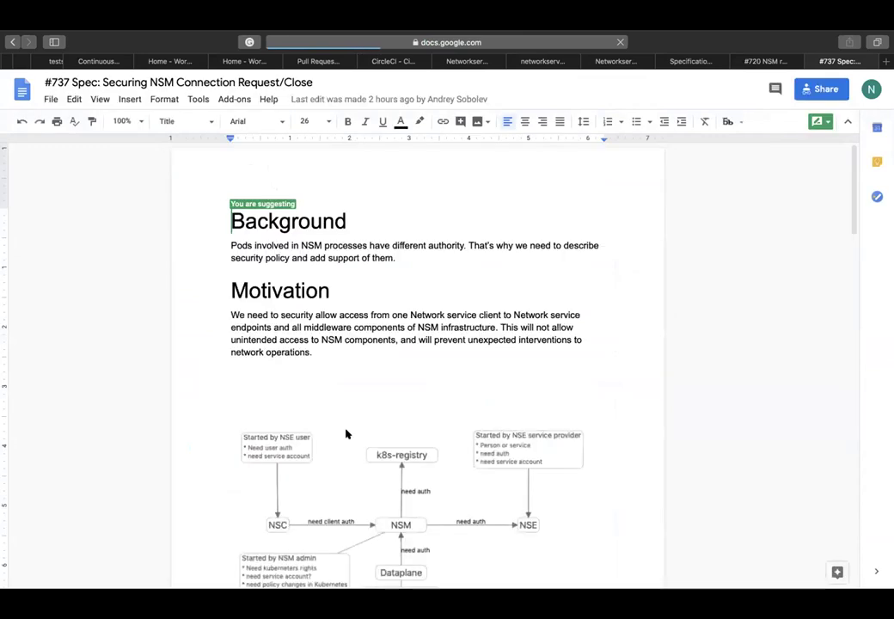
pyautogui.scroll(-4, 347, 435)
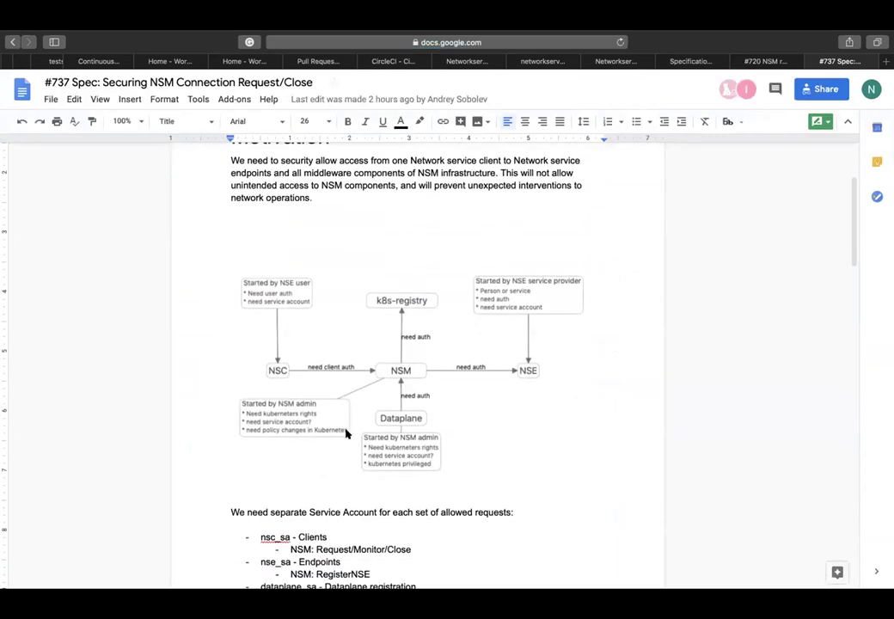
pyautogui.scroll(-5, 347, 435)
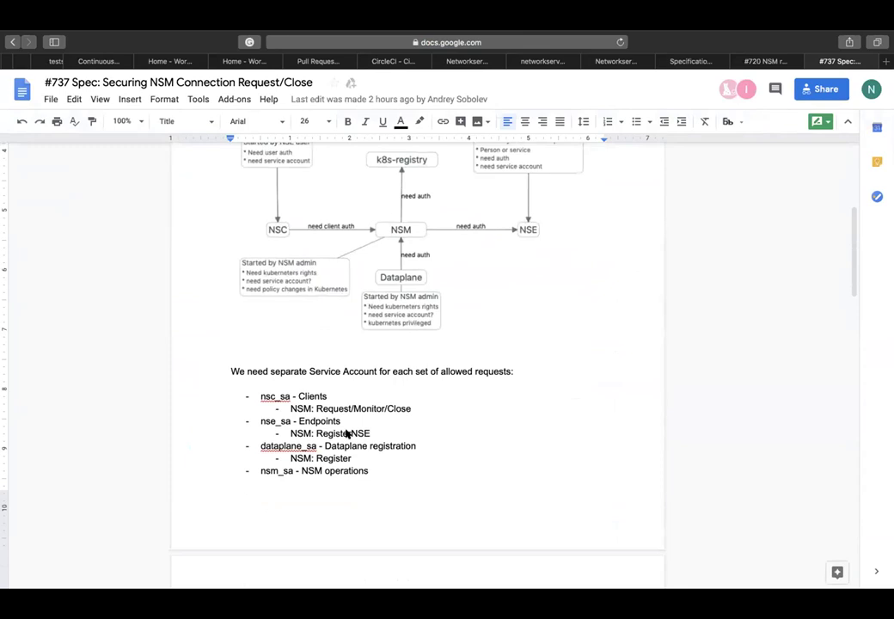
pyautogui.scroll(-10, 346, 434)
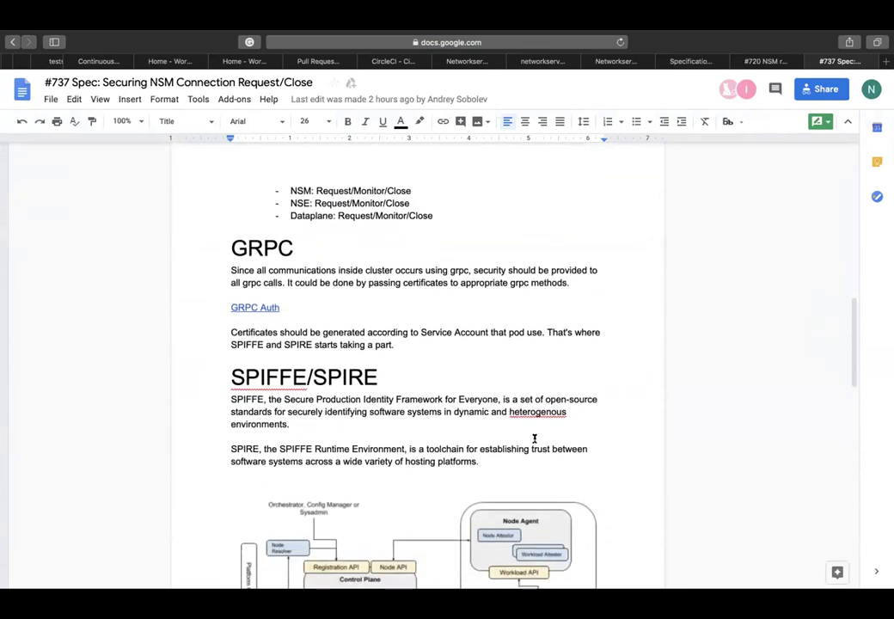
pyautogui.scroll(-3, 535, 436)
pyautogui.scroll(-3, 535, 439)
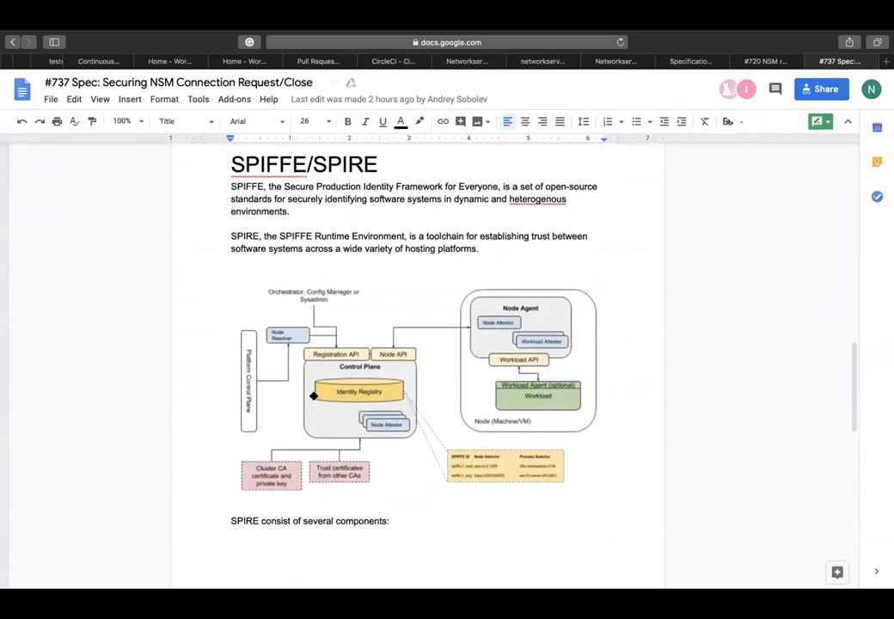
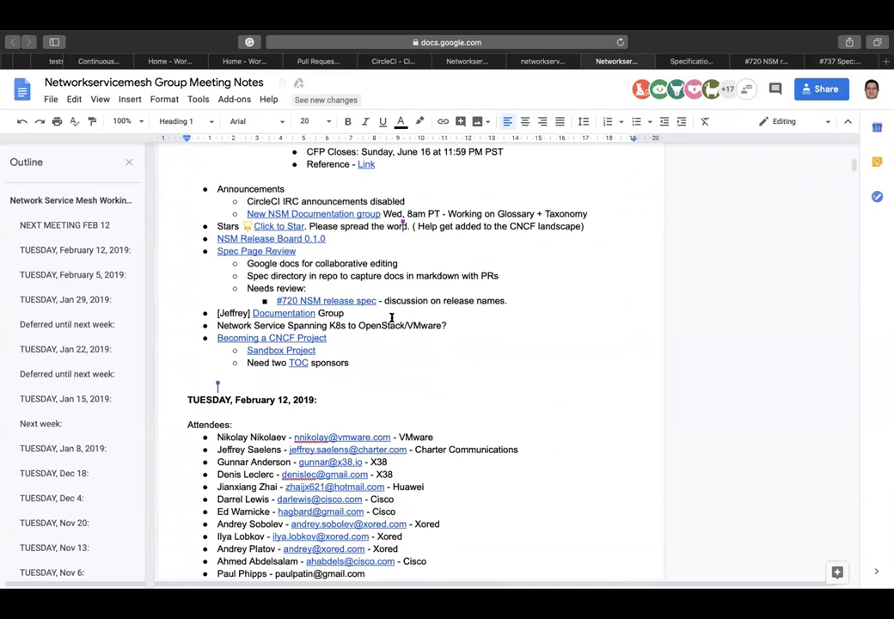
# Open the Documentation Group link from the Networkservicemesh Group Meeting Notes and review the NSM Doc Call Minutes down to the 13Feb2019 agenda
pyautogui.click(299, 313)
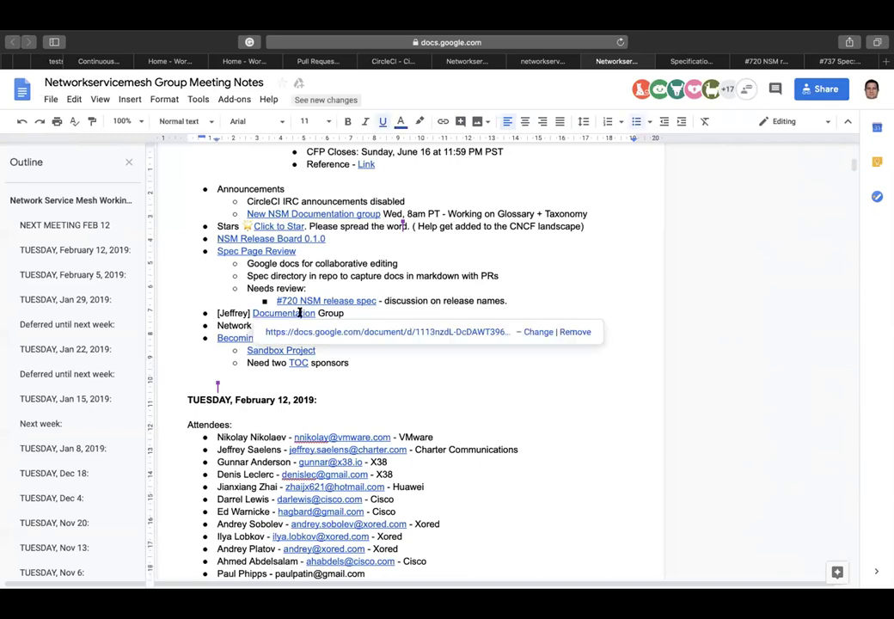
pyautogui.click(341, 332)
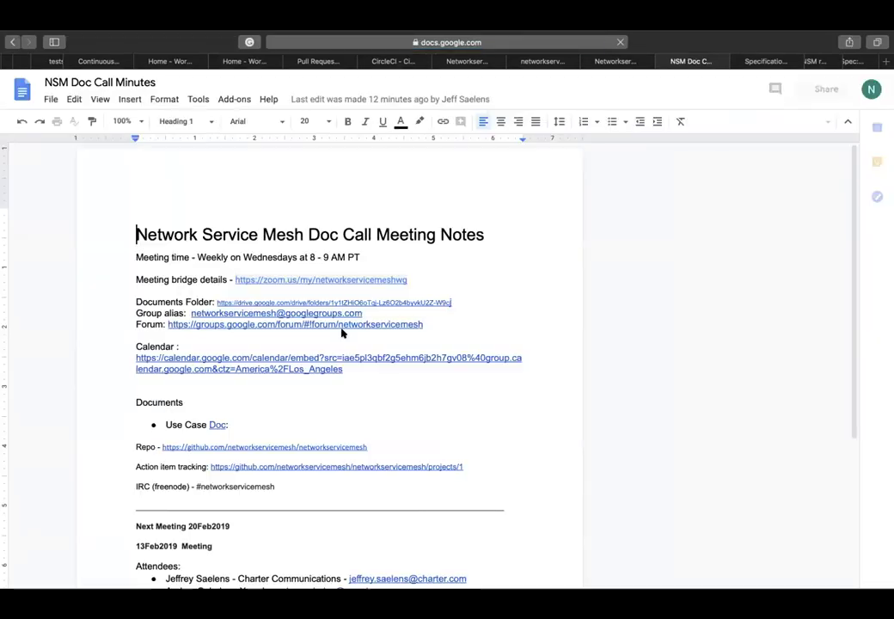
pyautogui.scroll(-4, 501, 357)
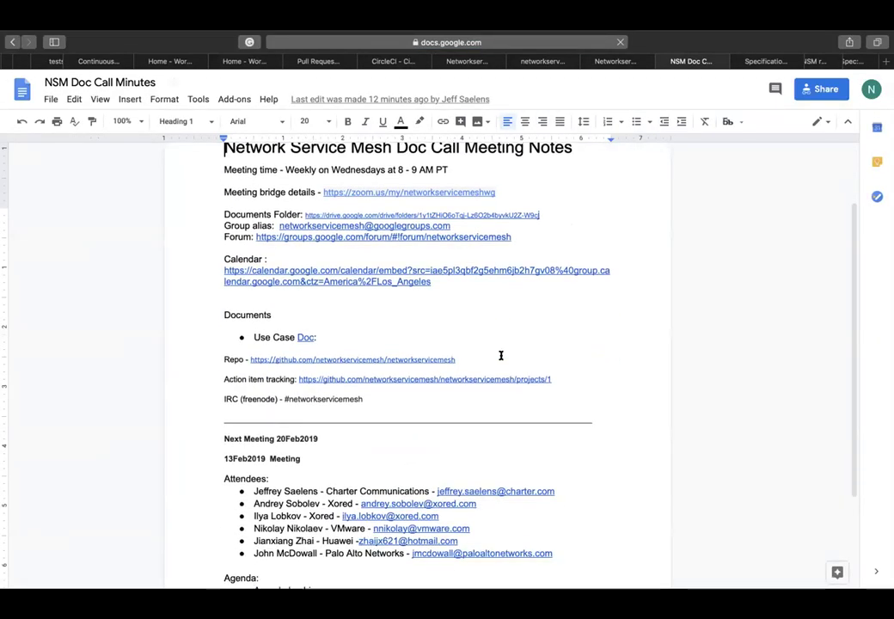
pyautogui.scroll(-2, 501, 356)
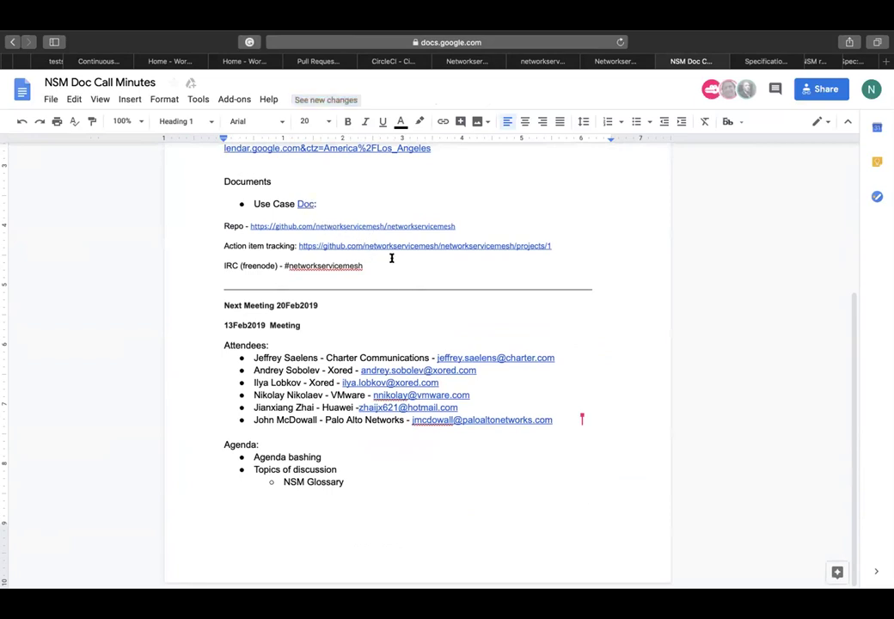
pyautogui.scroll(2, 391, 258)
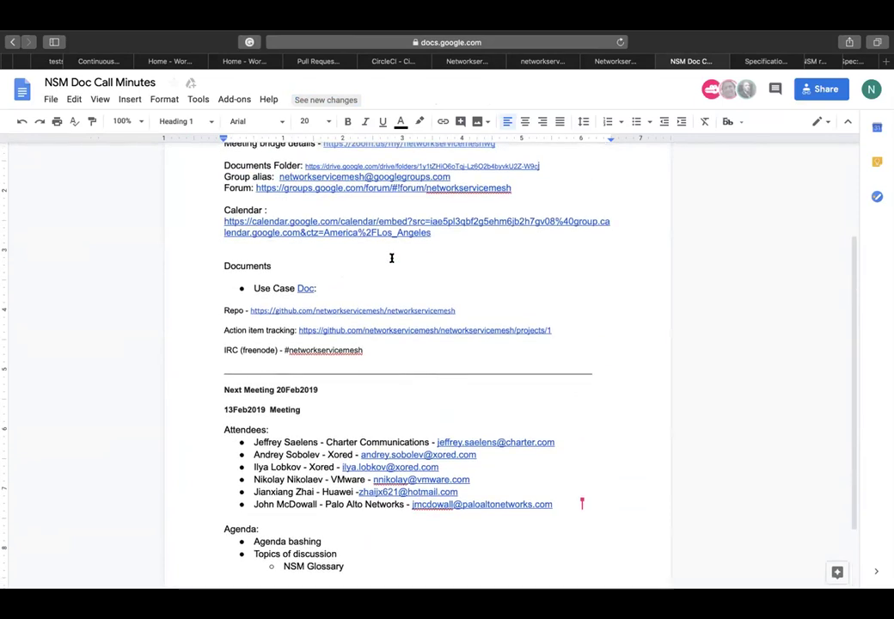
pyautogui.scroll(2, 391, 258)
pyautogui.scroll(-2, 391, 258)
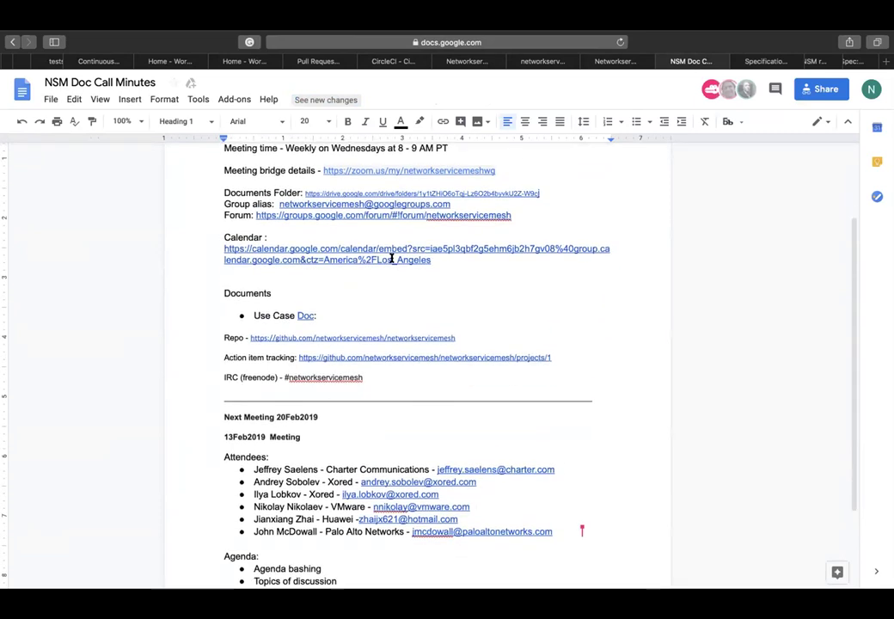
pyautogui.scroll(-2, 391, 258)
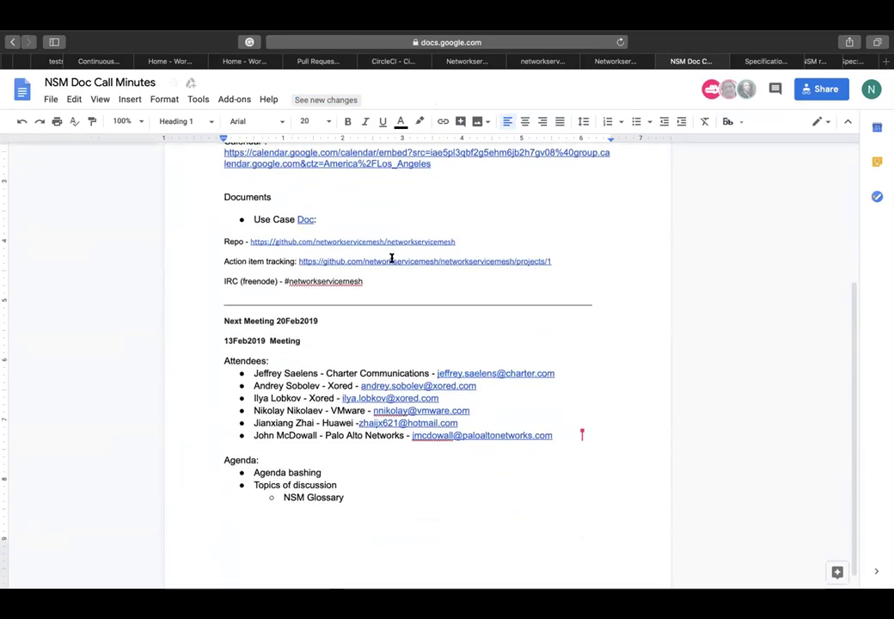
# Open the linked Use Case document from the NSM Doc Call Minutes and return to the minutes
pyautogui.click(303, 218)
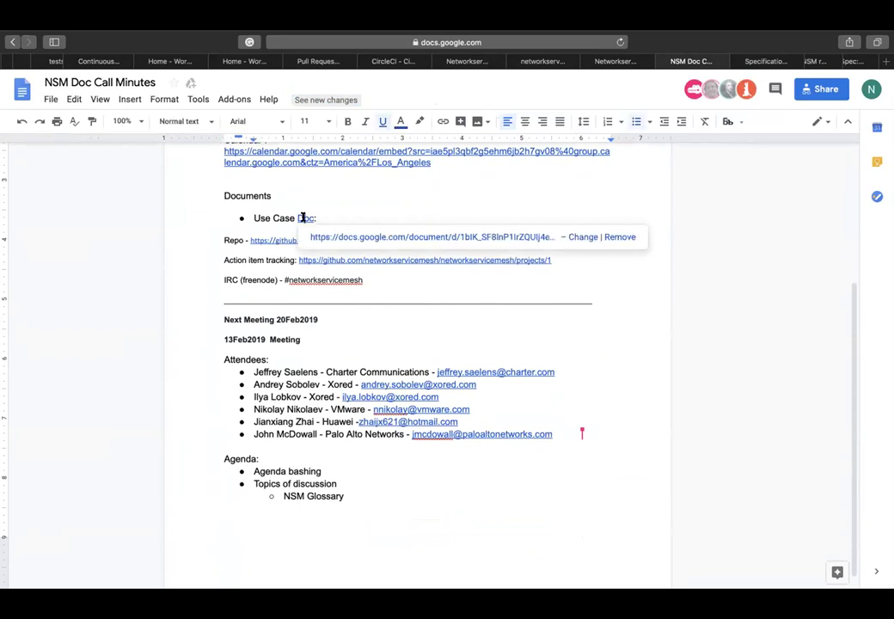
pyautogui.click(356, 237)
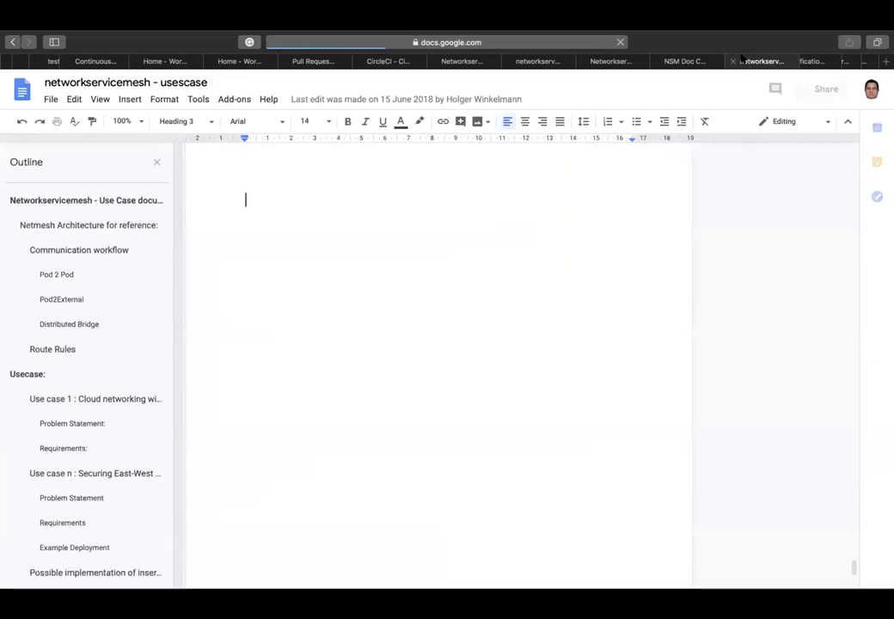
pyautogui.click(679, 62)
pyautogui.click(611, 314)
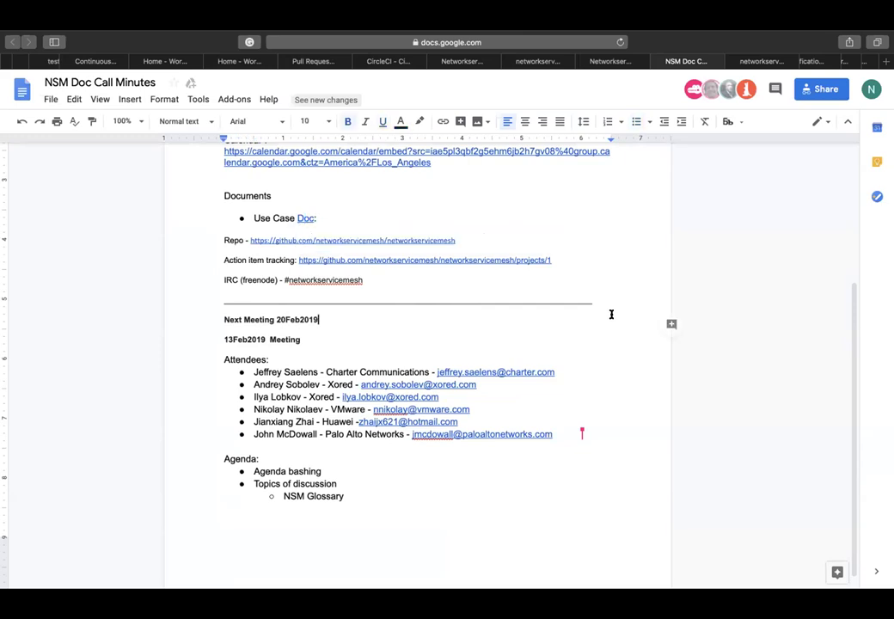
# Follow the Documents Folder link in the minutes and open the NSM Glossary document from the Technical Documents folder
pyautogui.scroll(3, 574, 333)
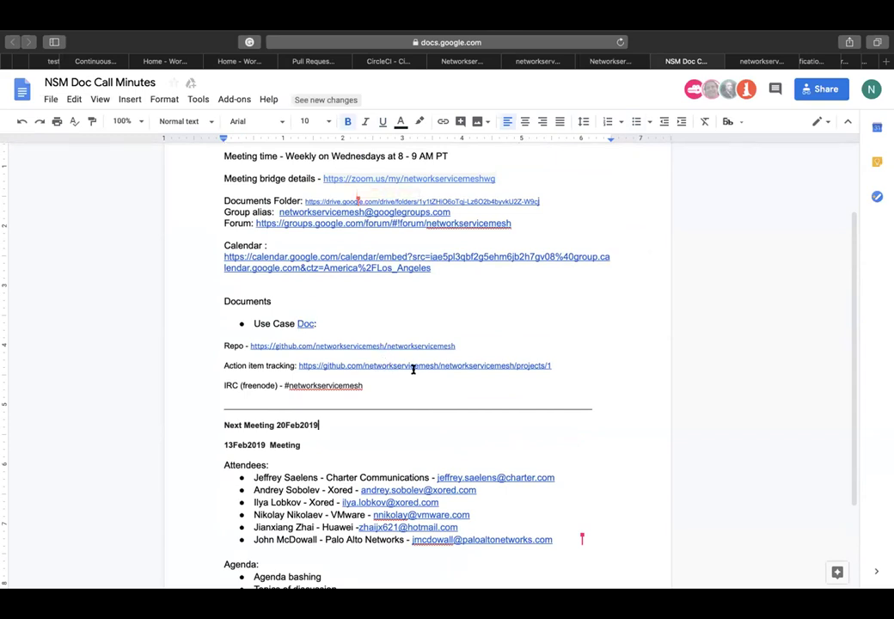
pyautogui.click(486, 201)
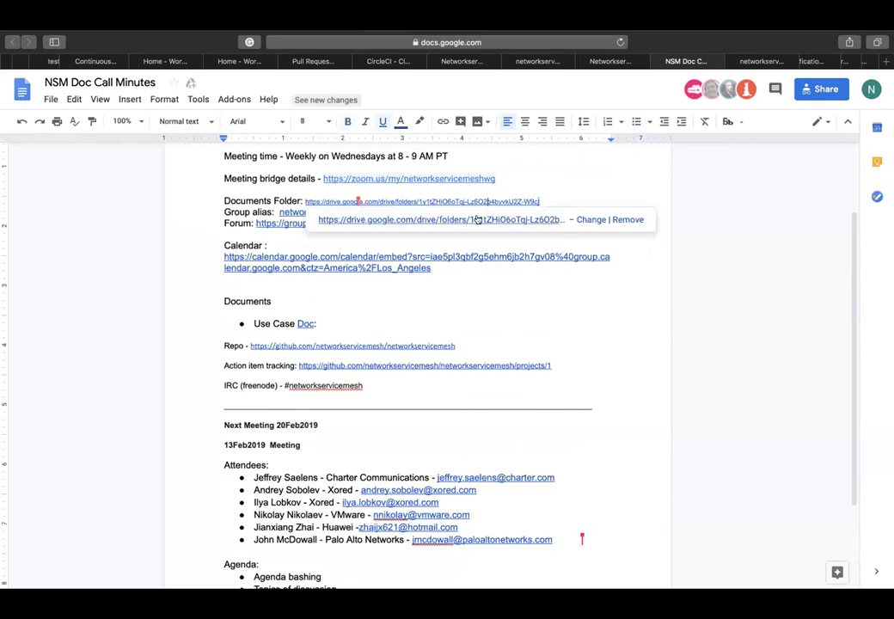
pyautogui.click(430, 219)
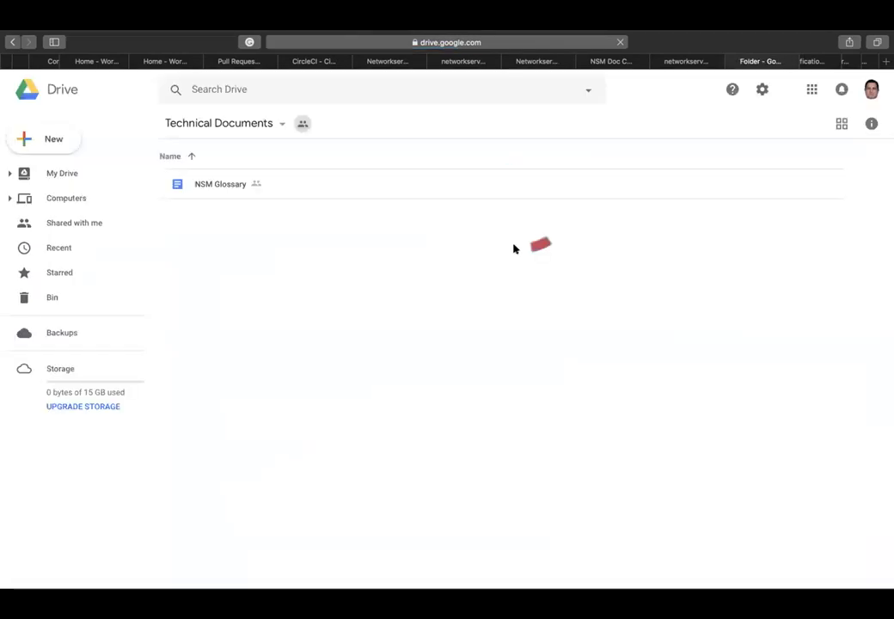
pyautogui.click(214, 186)
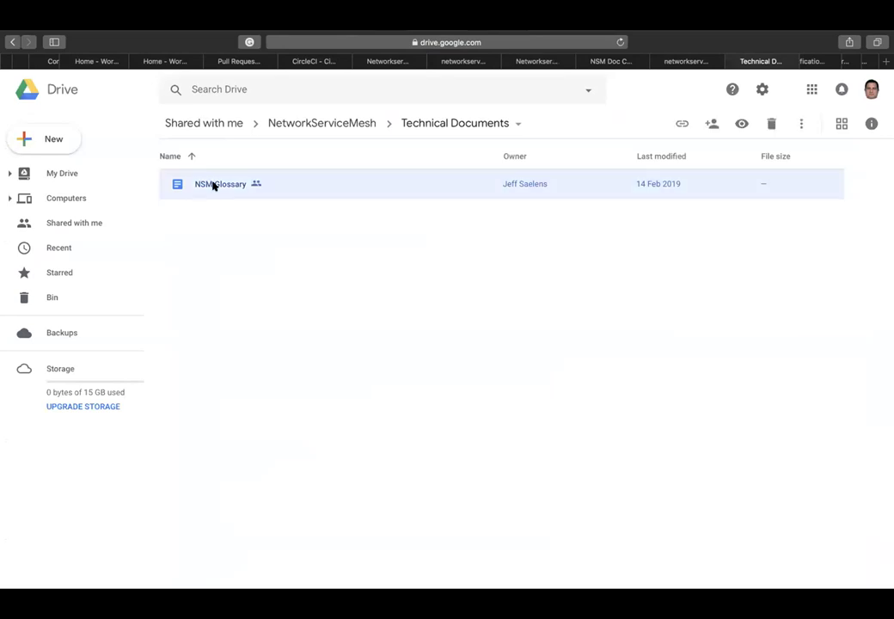
pyautogui.doubleClick(214, 186)
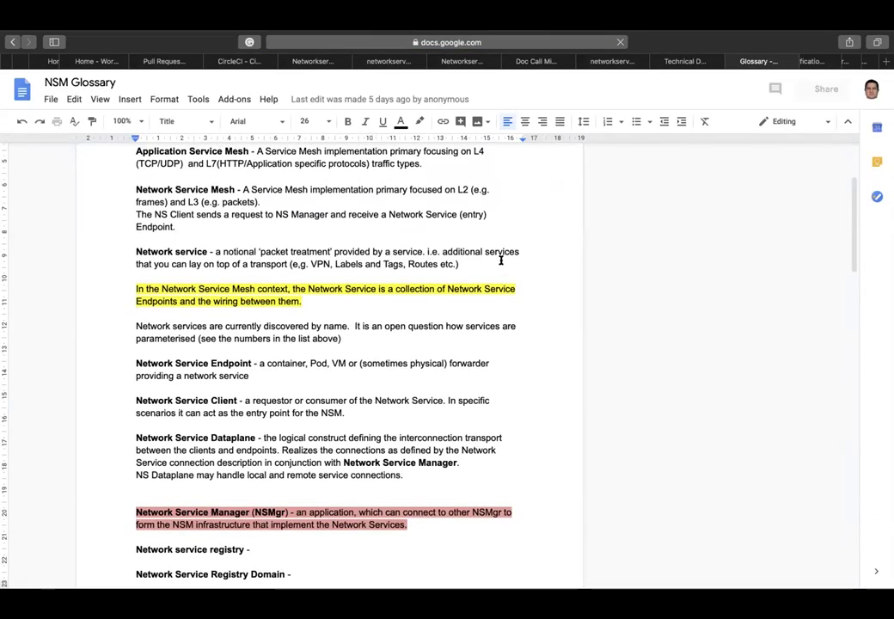
# Review the NSM Glossary's definitions and comments down to the pNSM entry, and return to the Network Service definitions
pyautogui.scroll(3, 465, 260)
pyautogui.scroll(-1, 461, 264)
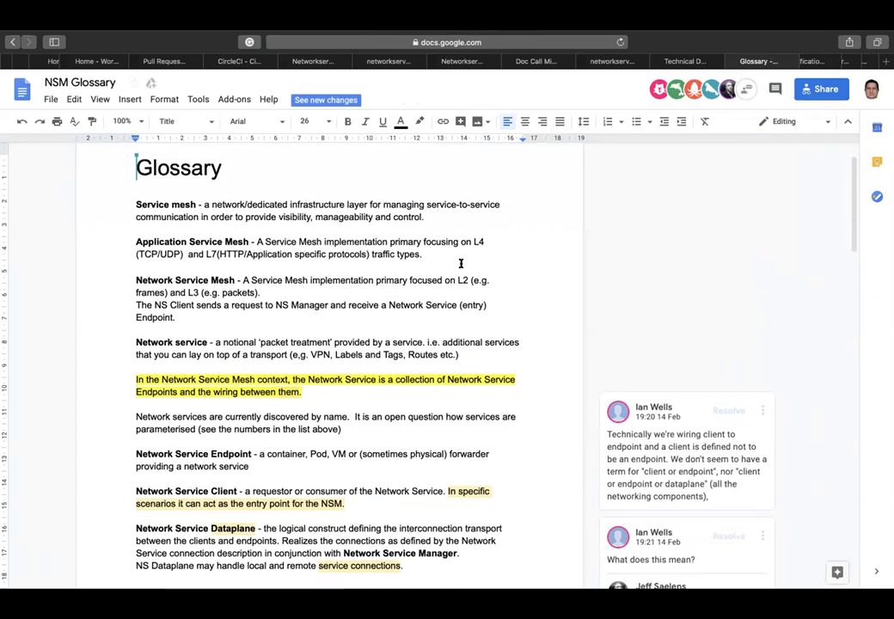
pyautogui.scroll(-3, 461, 264)
pyautogui.scroll(-3, 461, 263)
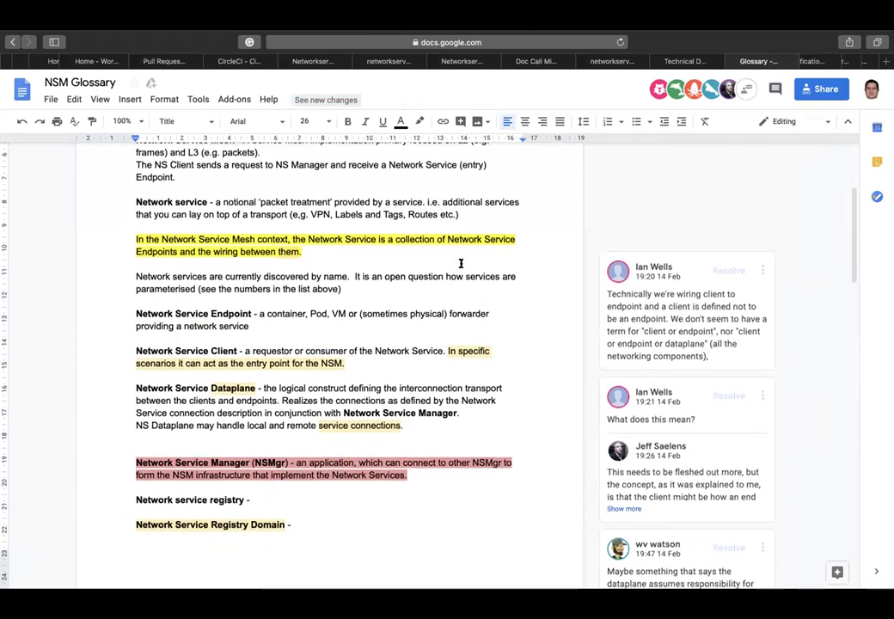
pyautogui.scroll(-1, 461, 264)
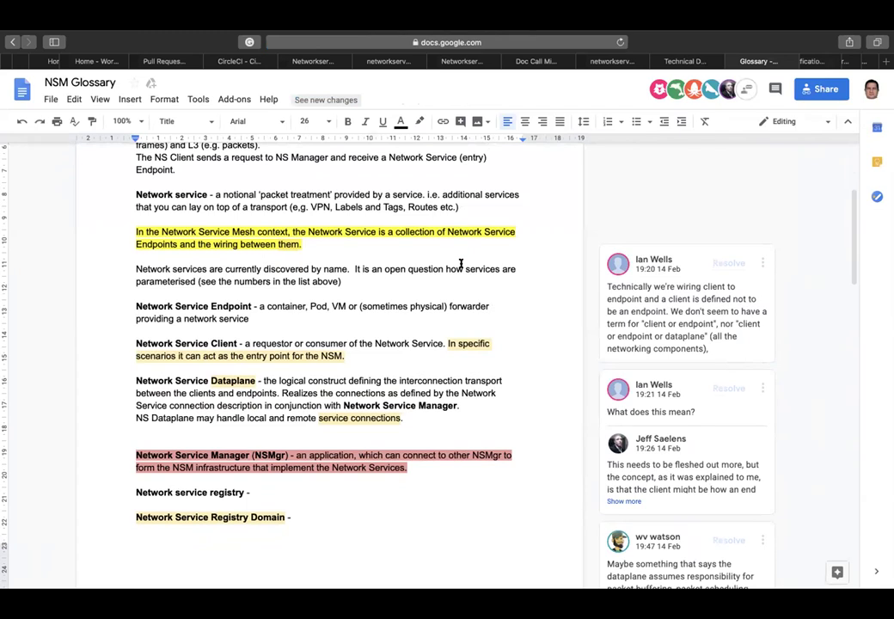
pyautogui.scroll(-3, 461, 264)
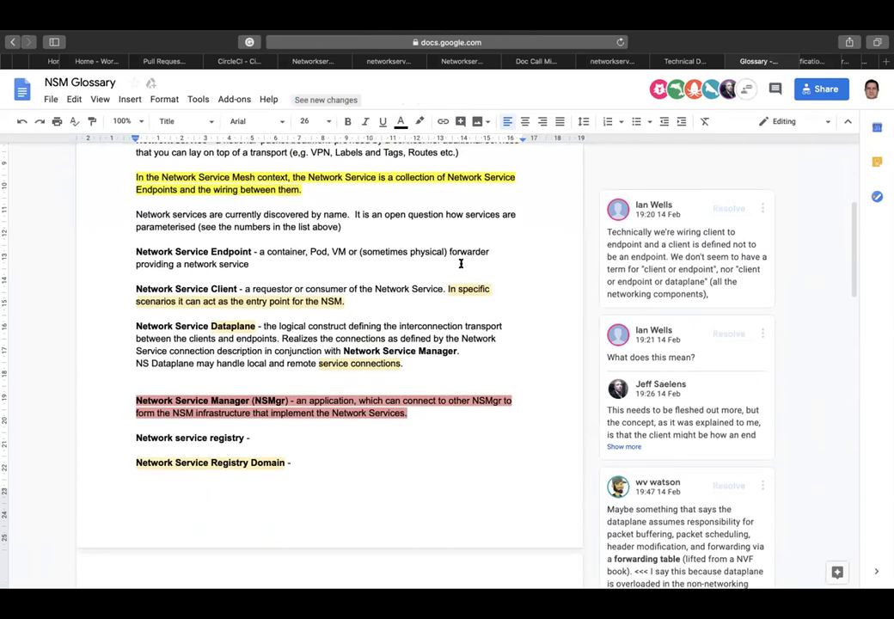
pyautogui.scroll(-3, 461, 264)
pyautogui.scroll(-1, 460, 264)
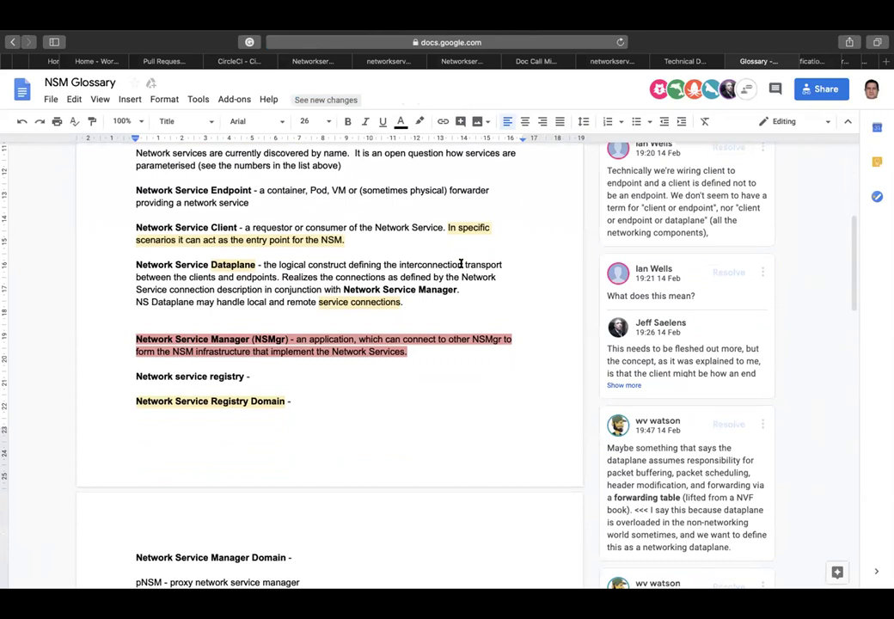
pyautogui.scroll(-6, 461, 264)
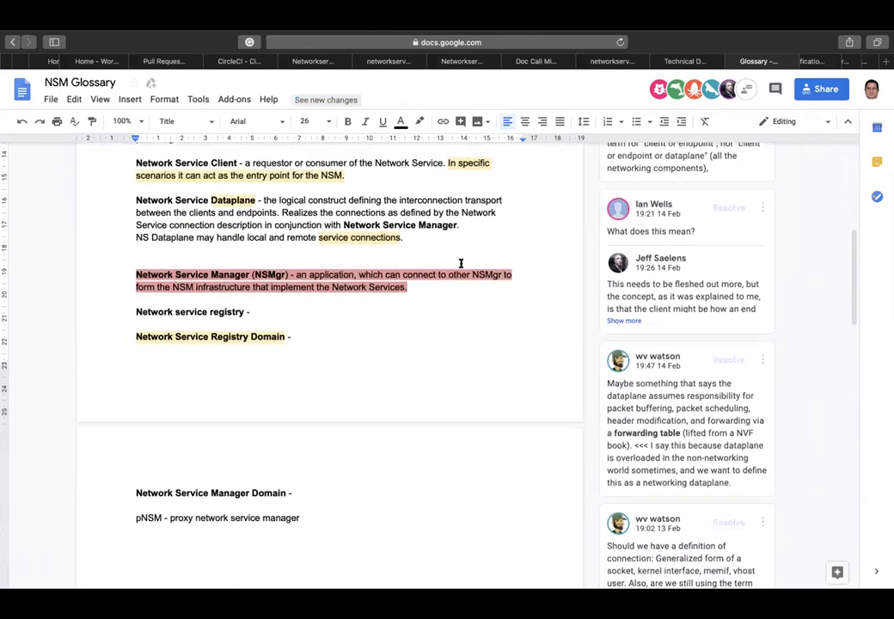
pyautogui.scroll(9, 461, 264)
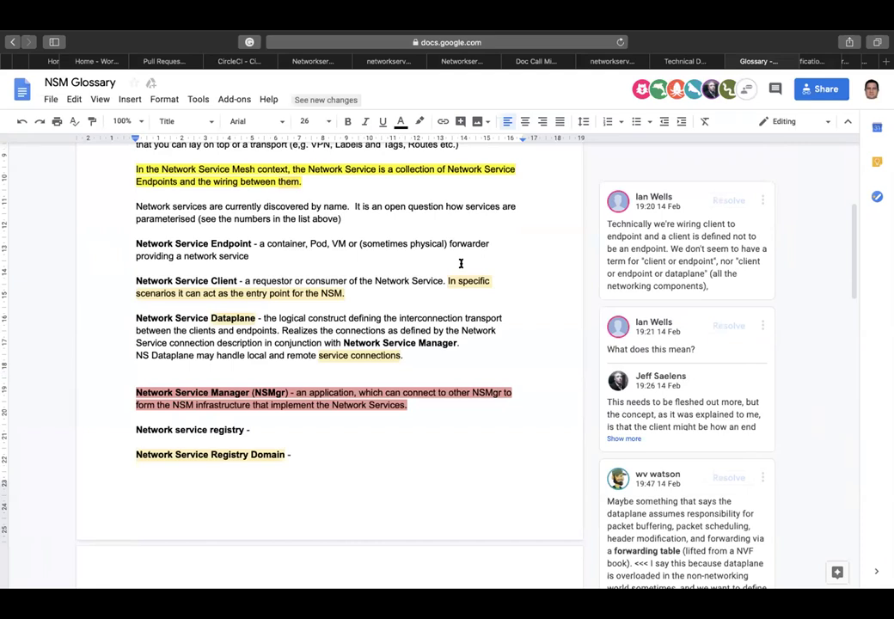
pyautogui.scroll(5, 461, 264)
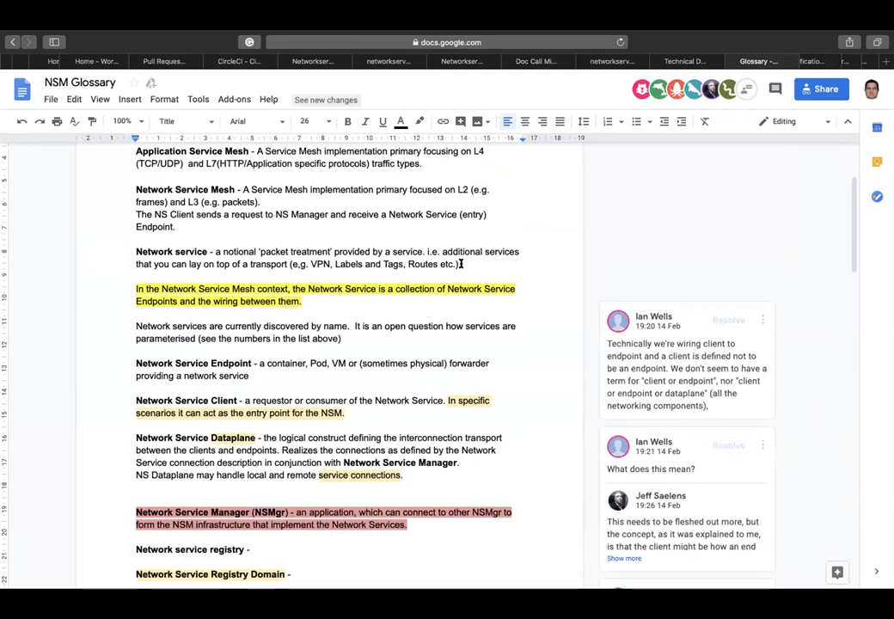
pyautogui.scroll(-1, 461, 264)
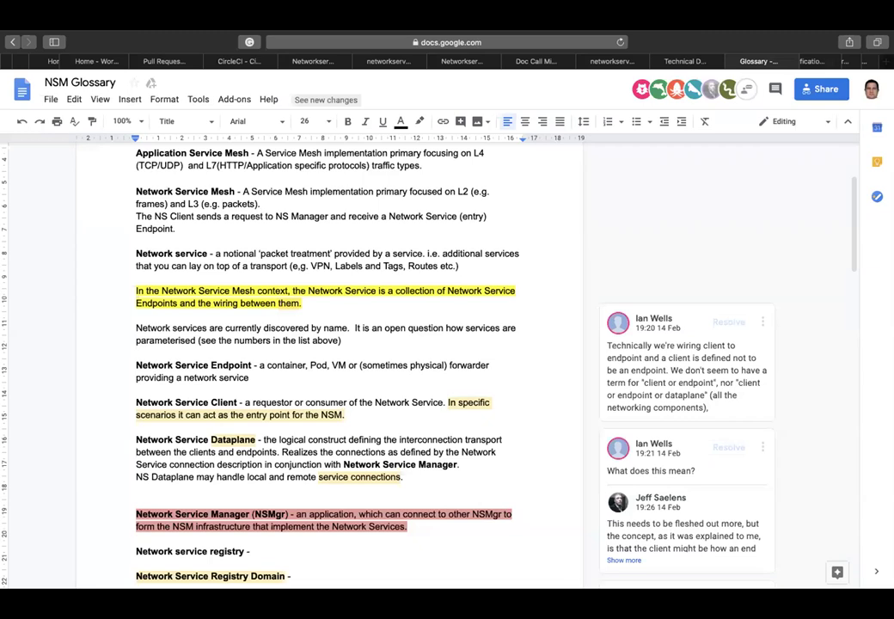
# Search the web separately for "glossary of the edge cncf" and open the Open Glossary of Edge Computing result
pyautogui.press('super+t')
pyautogui.write('glossary o')
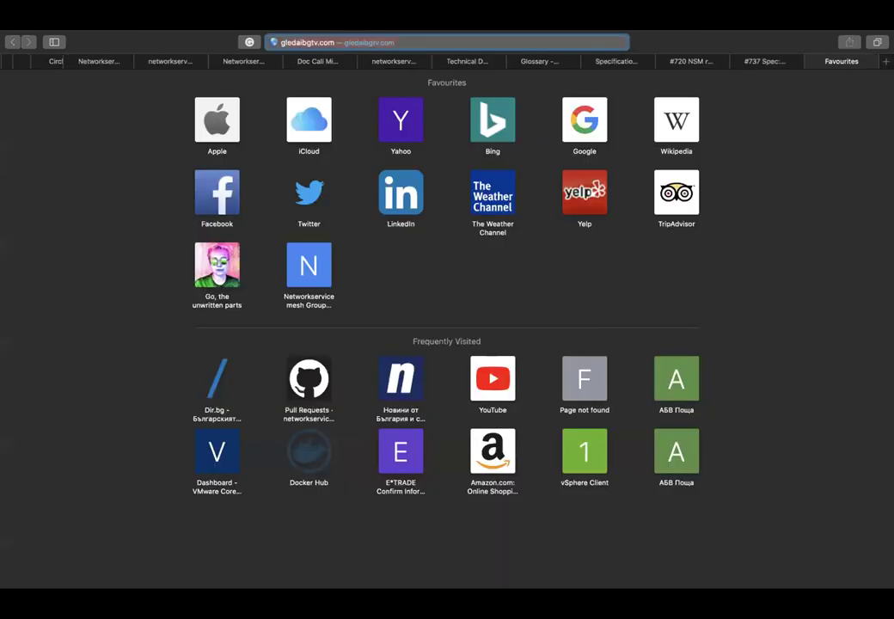
pyautogui.write('f the')
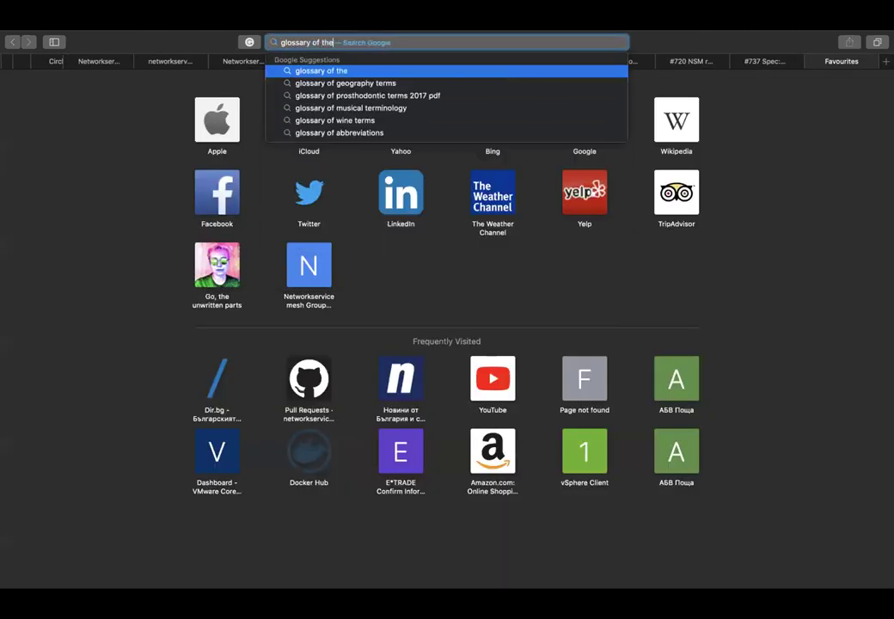
pyautogui.write(' edge cnc')
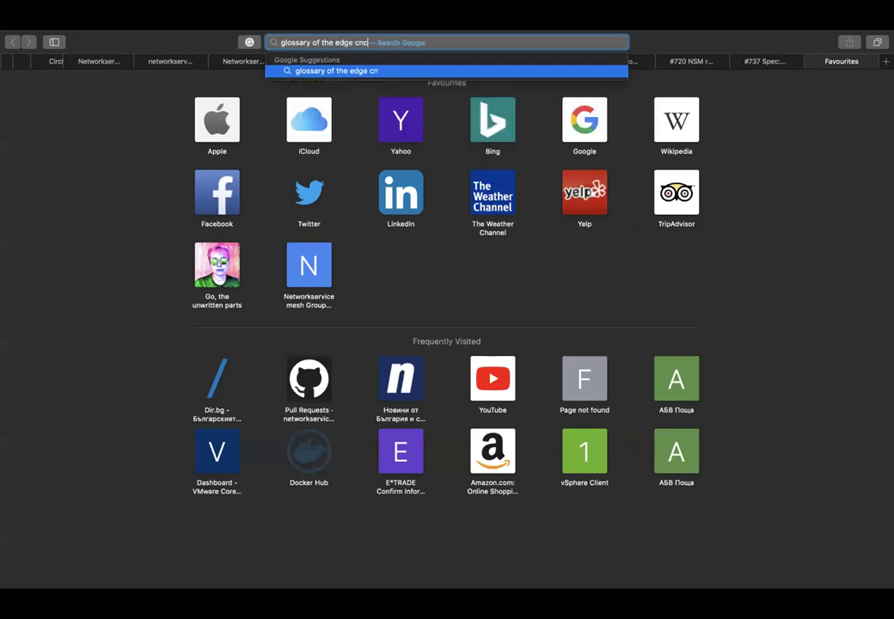
pyautogui.write('f')
pyautogui.press('Return')
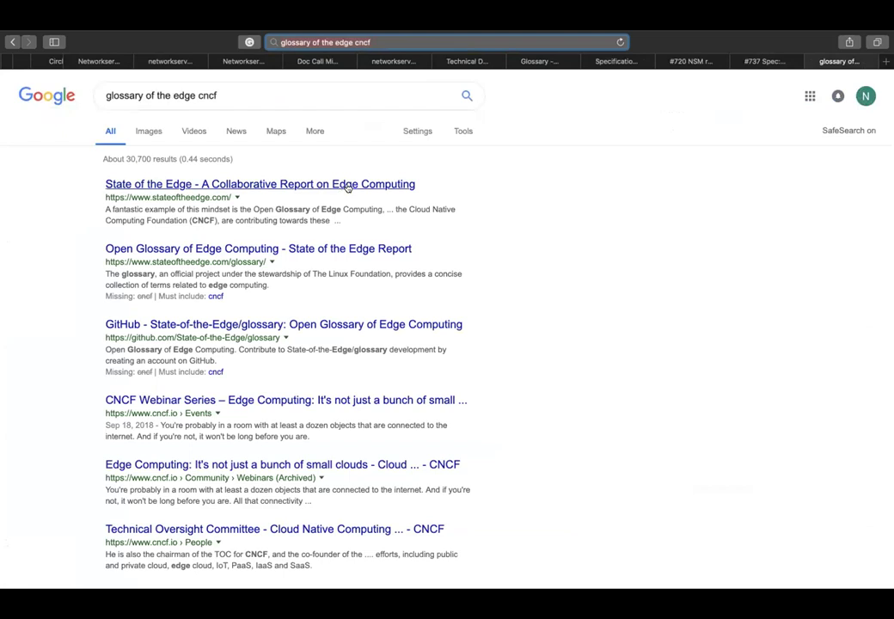
pyautogui.click(294, 249)
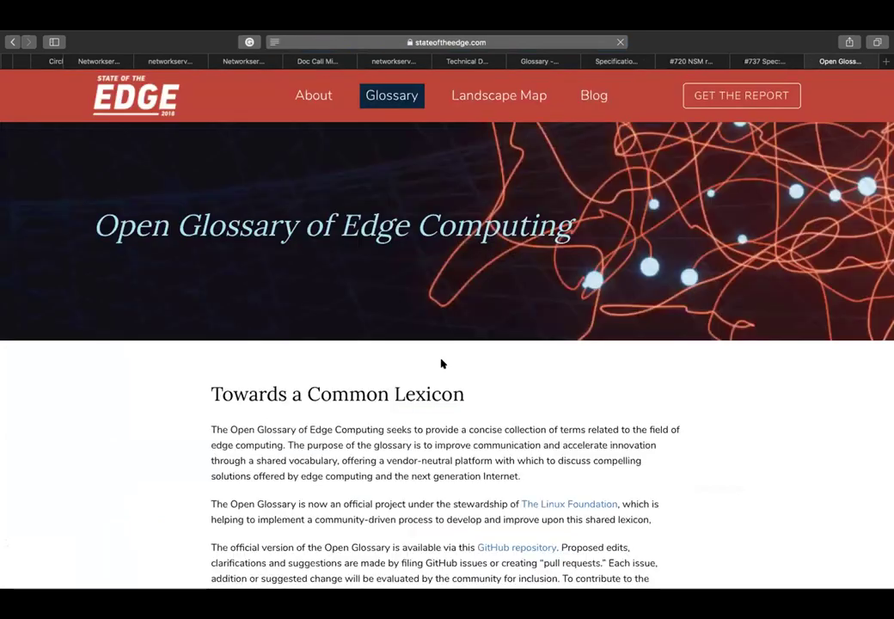
# Accept the glossary site's cookies, try its GitHub contribution link and close the page it opens
pyautogui.scroll(-5, 443, 363)
pyautogui.scroll(1, 443, 361)
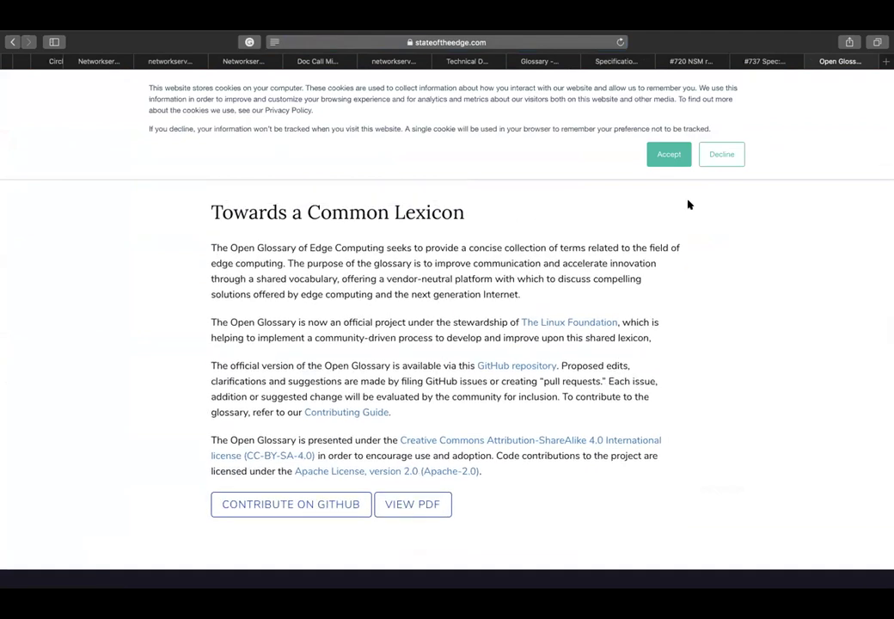
pyautogui.click(667, 159)
pyautogui.click(310, 508)
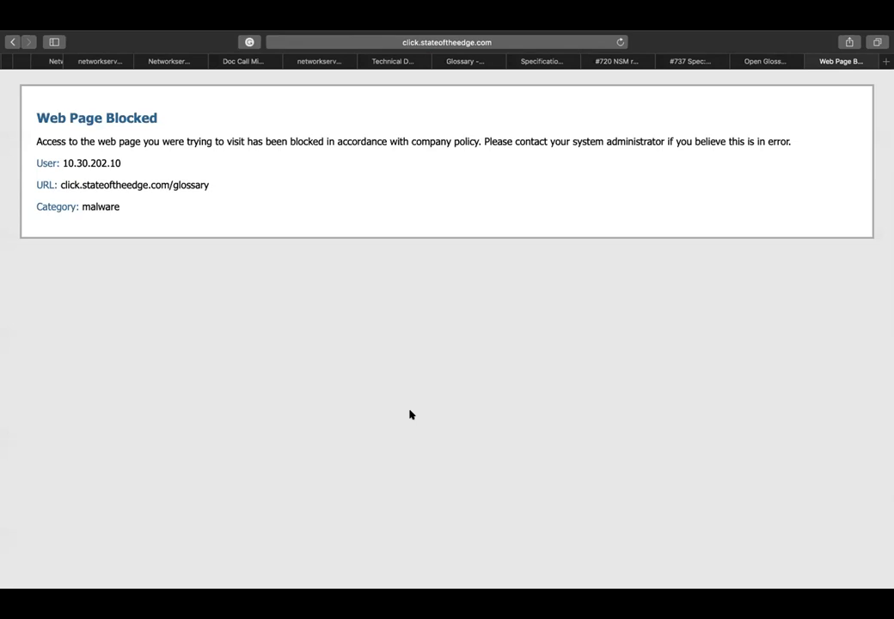
pyautogui.press('super+w')
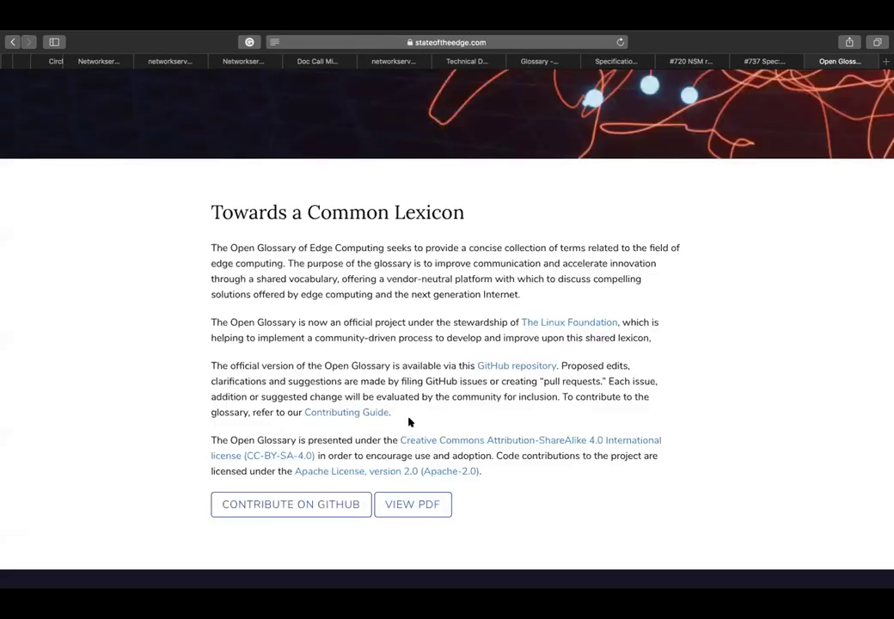
# Open the PDF of the Open Glossary of Edge Computing and review its entries through Baseband Unit (BBU)
pyautogui.click(414, 503)
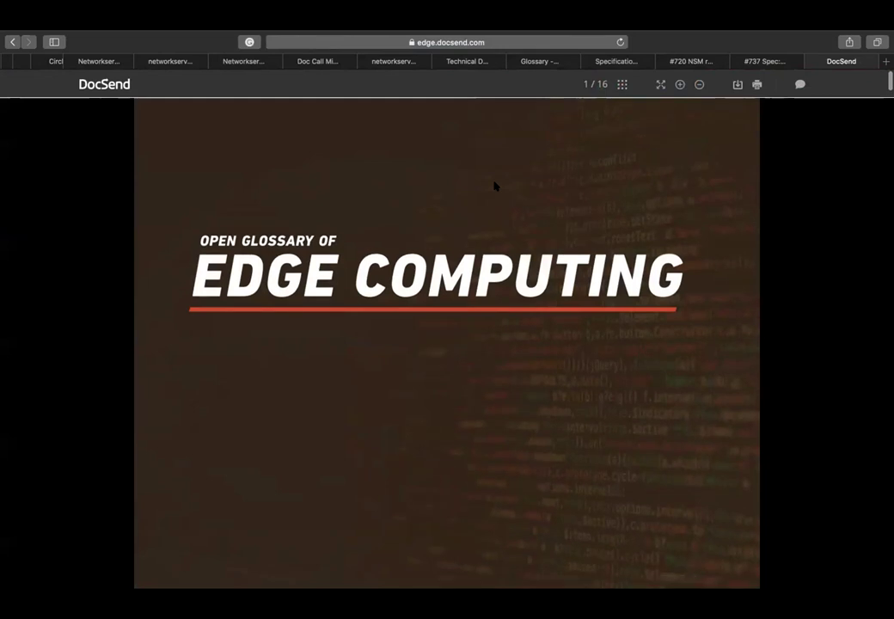
pyautogui.scroll(-5, 494, 186)
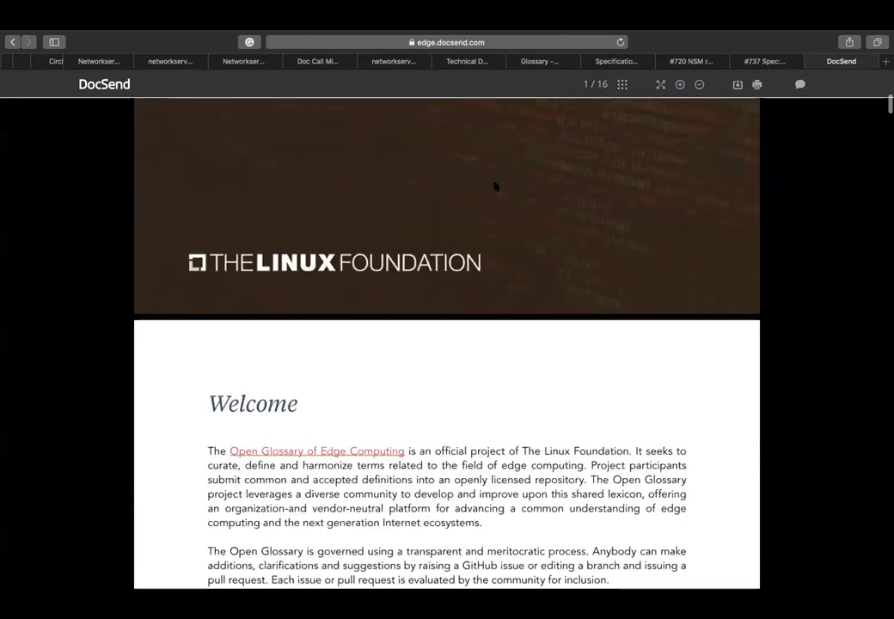
pyautogui.scroll(-5, 494, 186)
pyautogui.scroll(-6, 494, 186)
pyautogui.scroll(-6, 495, 185)
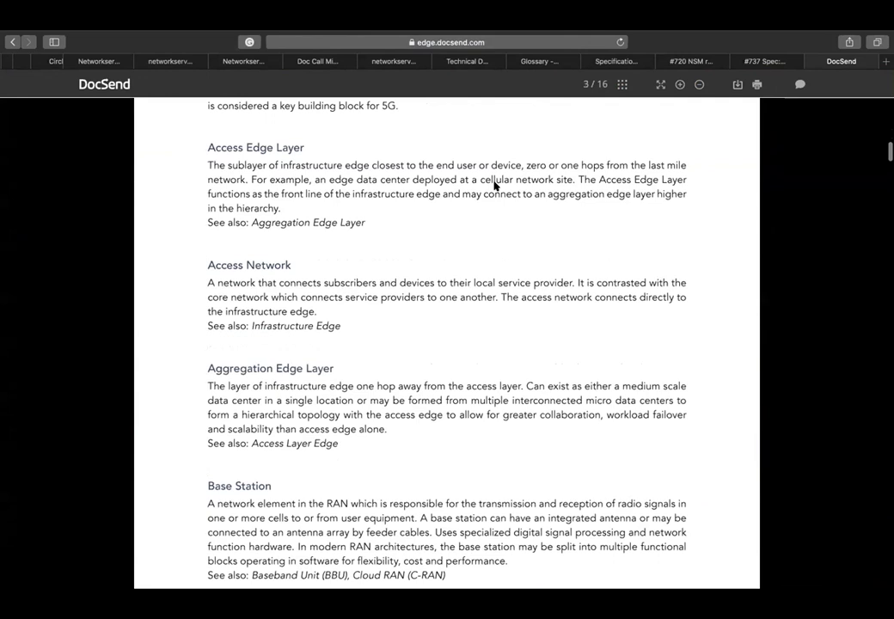
pyautogui.scroll(-3, 495, 186)
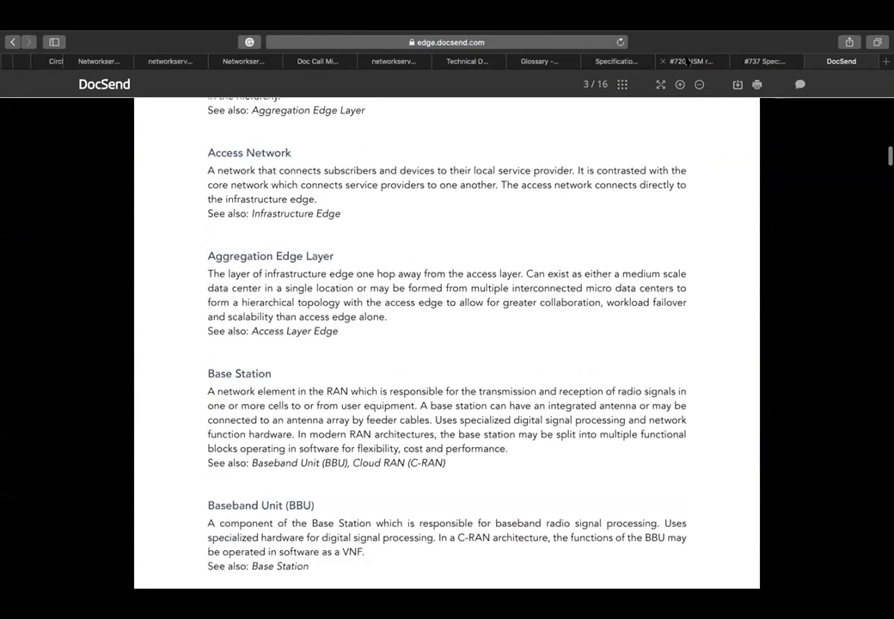
# Copy the web address of the Open Glossary of Edge Computing PDF after checking back on the NSM Glossary
pyautogui.click(542, 61)
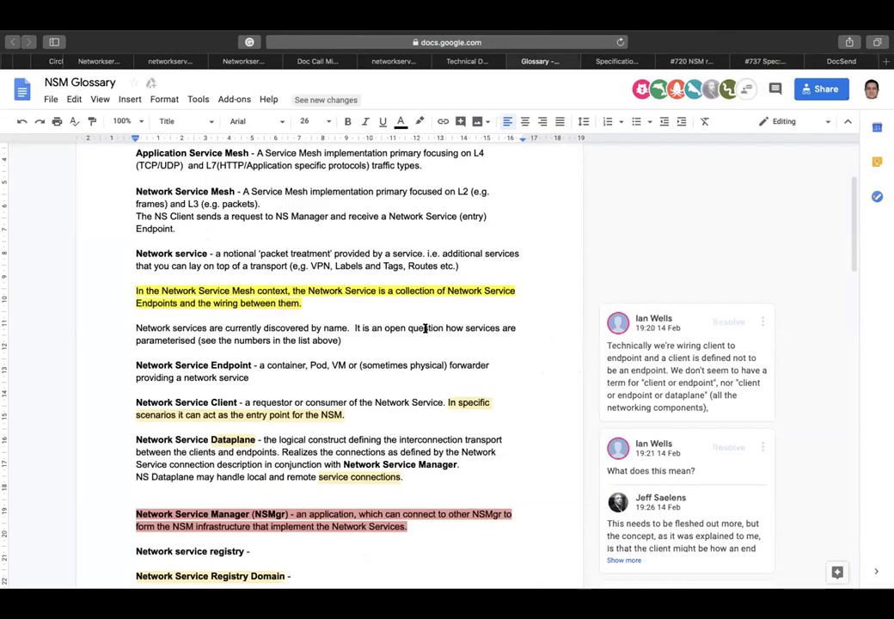
pyautogui.click(843, 61)
pyautogui.click(593, 40)
pyautogui.press('super+c')
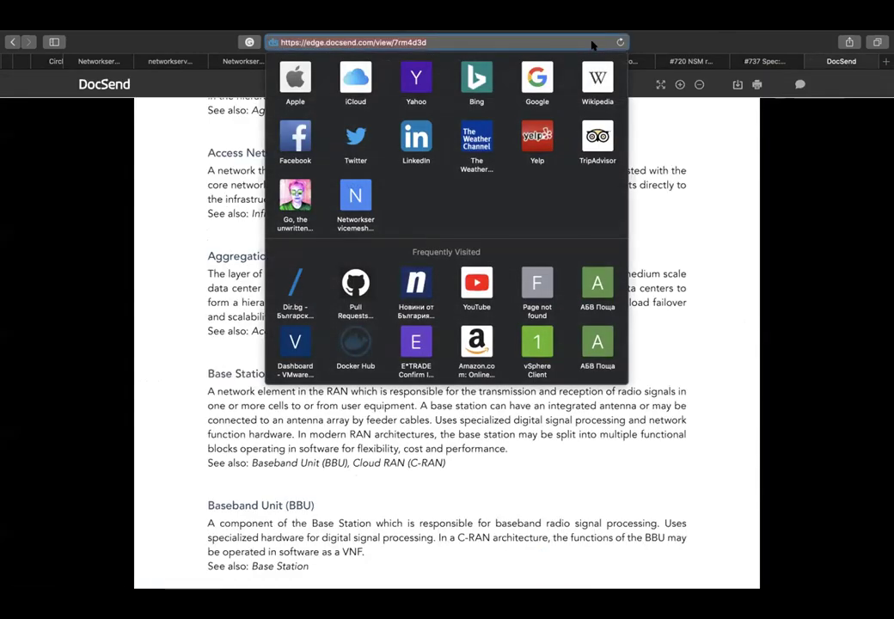
# Return to the NSM Doc Call Minutes, dismiss the folder link preview and show the meeting links under the title
pyautogui.click(771, 61)
pyautogui.click(540, 62)
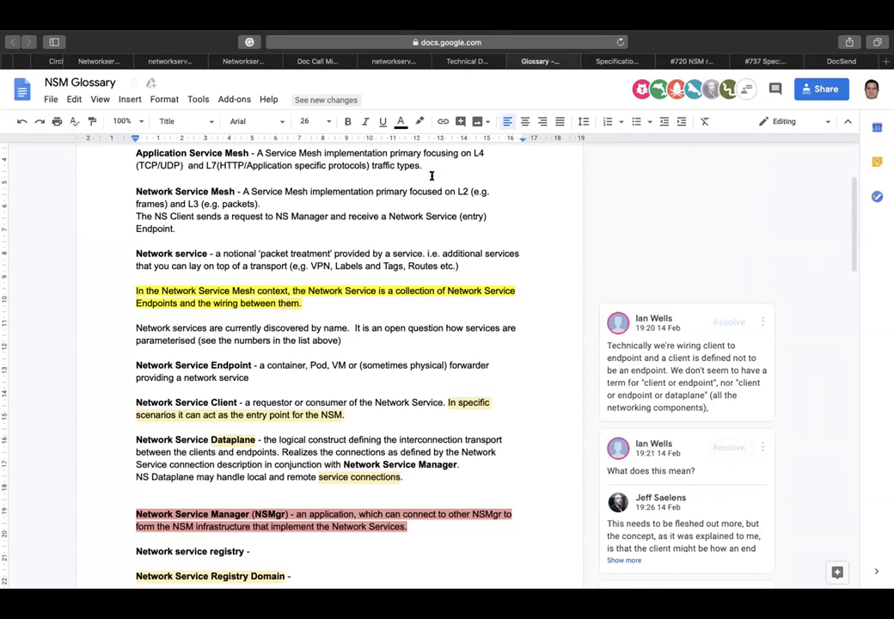
pyautogui.hotkey('ctrl', 'shift', 'Tab')
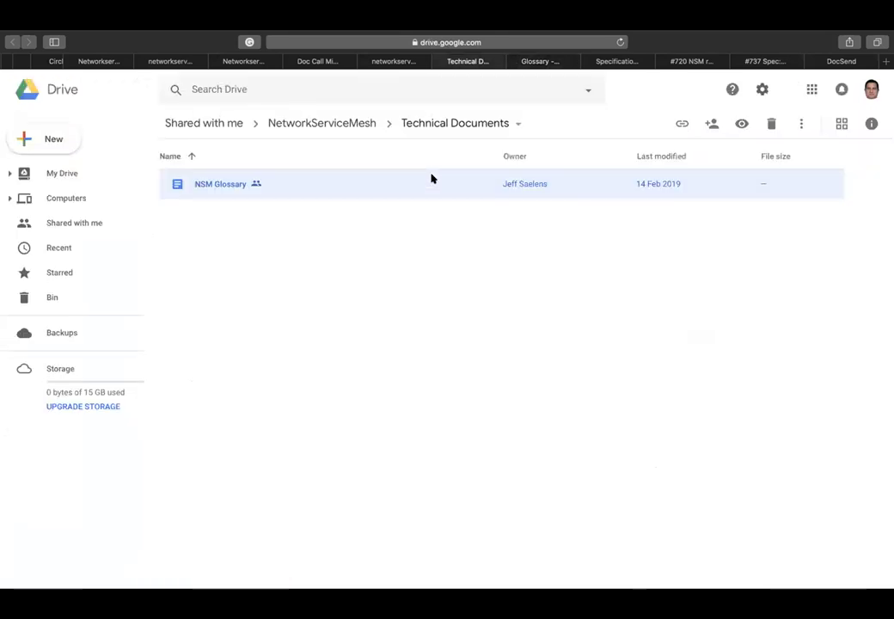
pyautogui.hotkey('ctrl', 'shift', 'Tab')
pyautogui.hotkey('ctrl', 'shift', 'Tab')
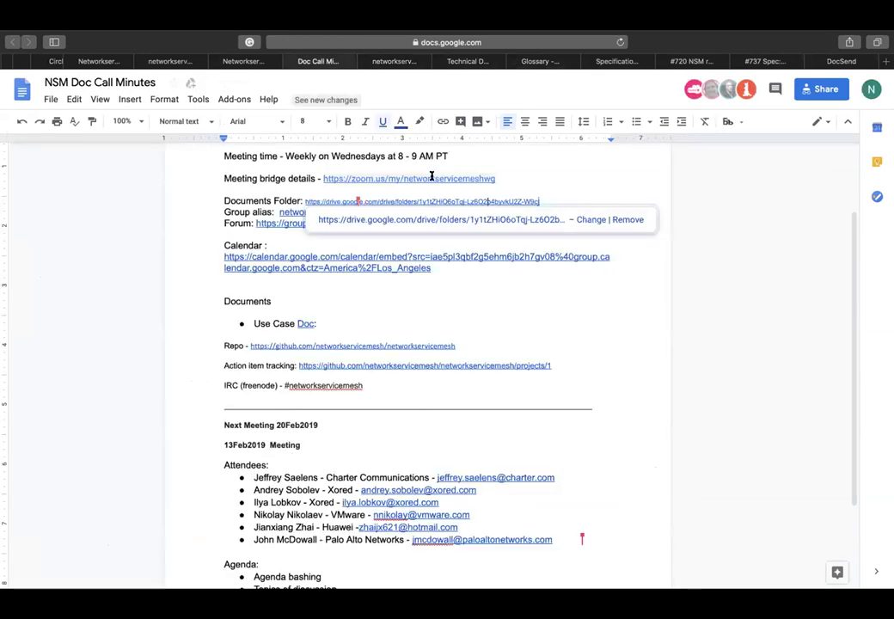
pyautogui.click(450, 332)
pyautogui.scroll(1, 502, 207)
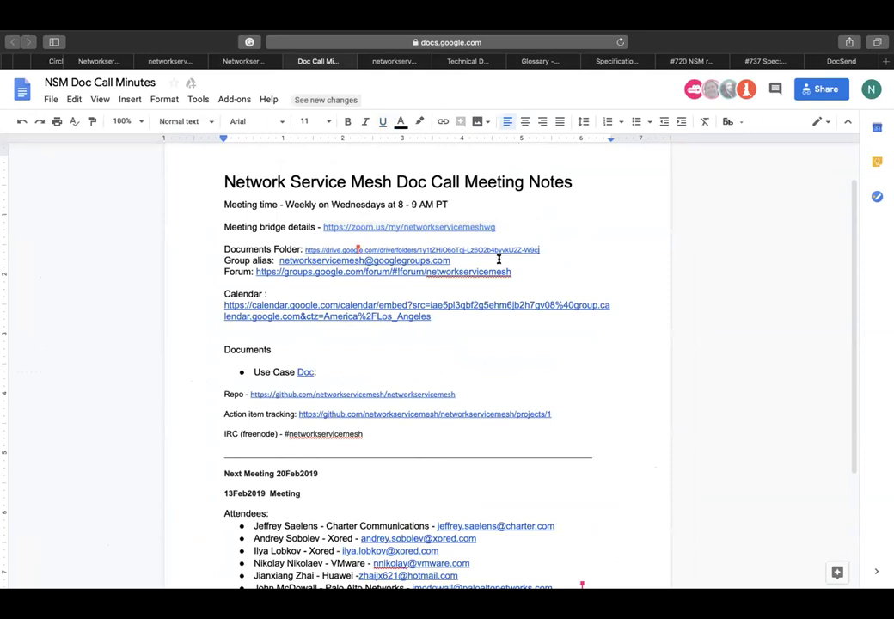
pyautogui.click(540, 269)
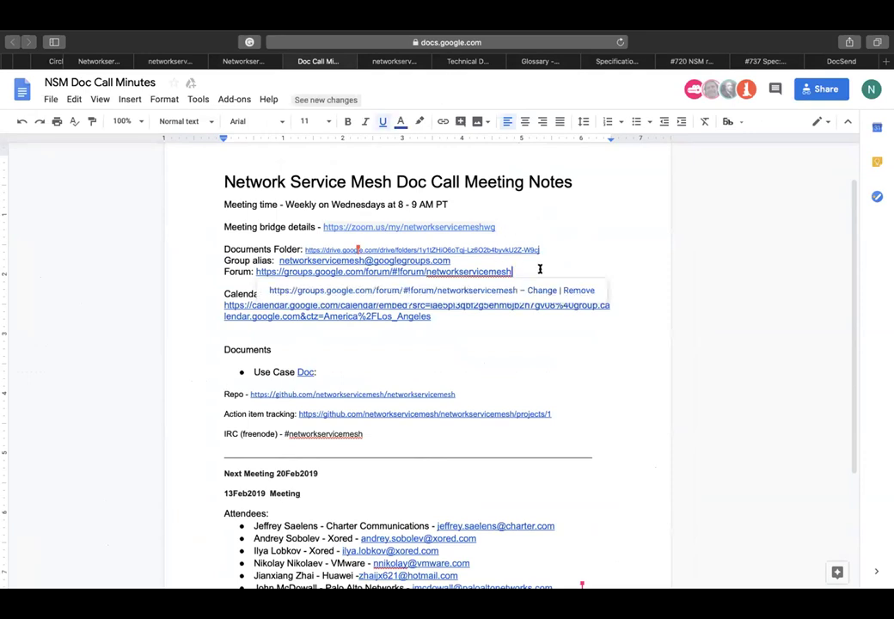
pyautogui.press('Return')
pyautogui.press('Return')
pyautogui.press('super+v')
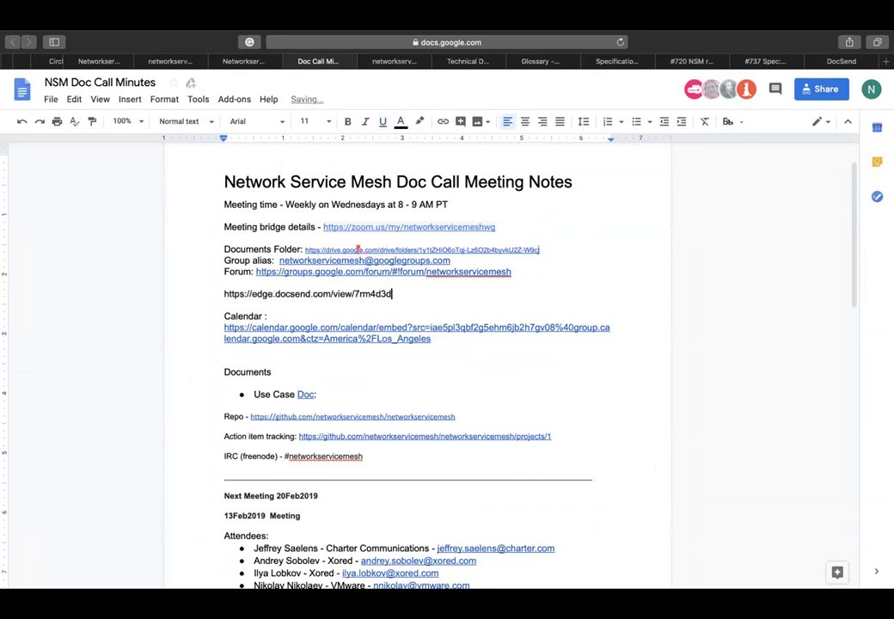
pyautogui.press('shift+super+Left')
pyautogui.press('super+k')
pyautogui.press('Return')
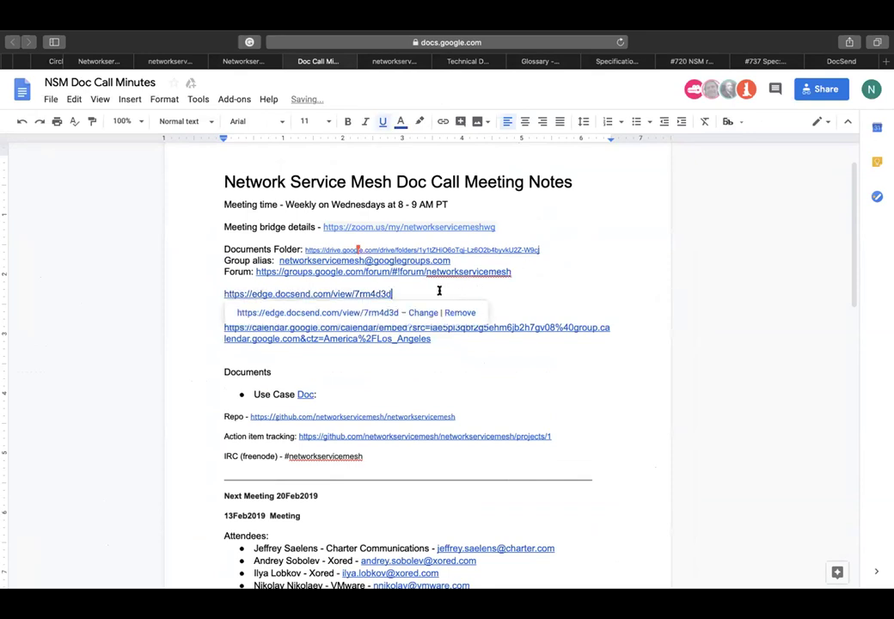
# Label the new docsend link with the text "Glossary of the Edge:" in front of it
pyautogui.press('super+Left')
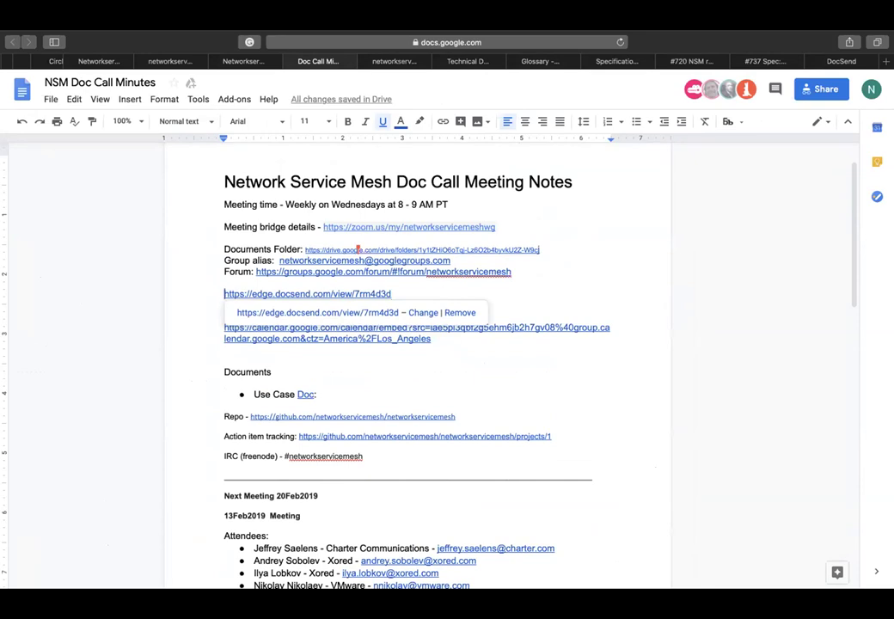
pyautogui.write('Glossar')
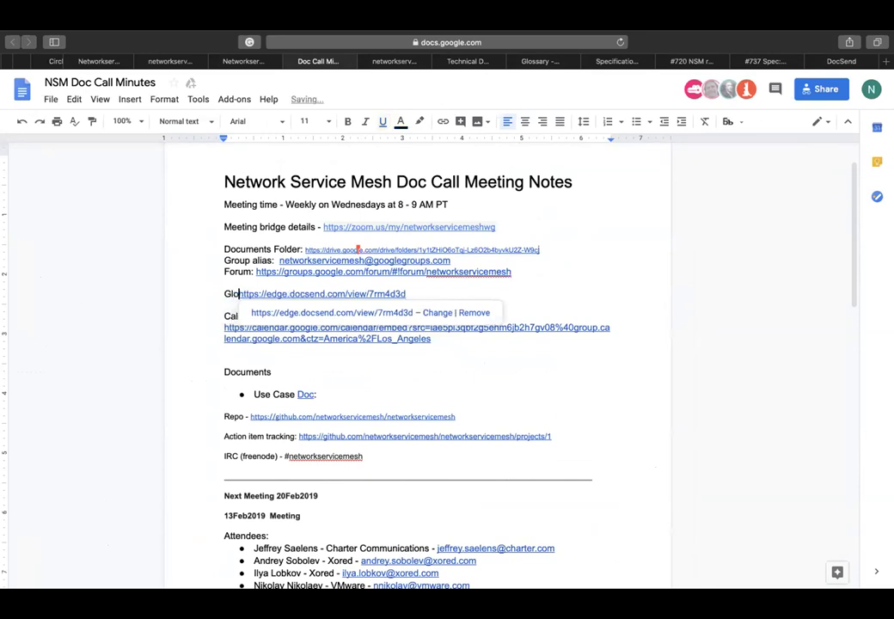
pyautogui.write('y fot')
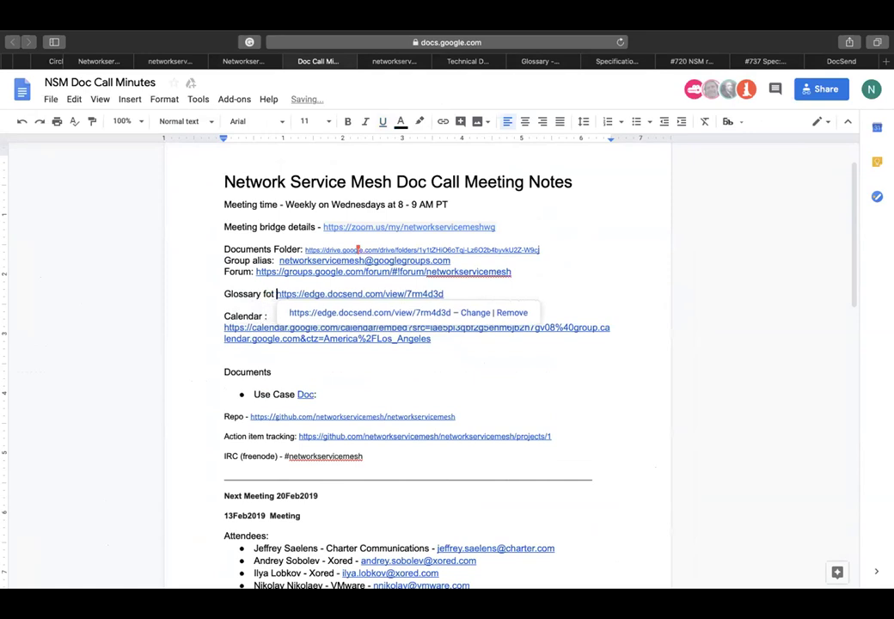
pyautogui.press('BackSpace')
pyautogui.press('BackSpace')
pyautogui.write('of the Edg')
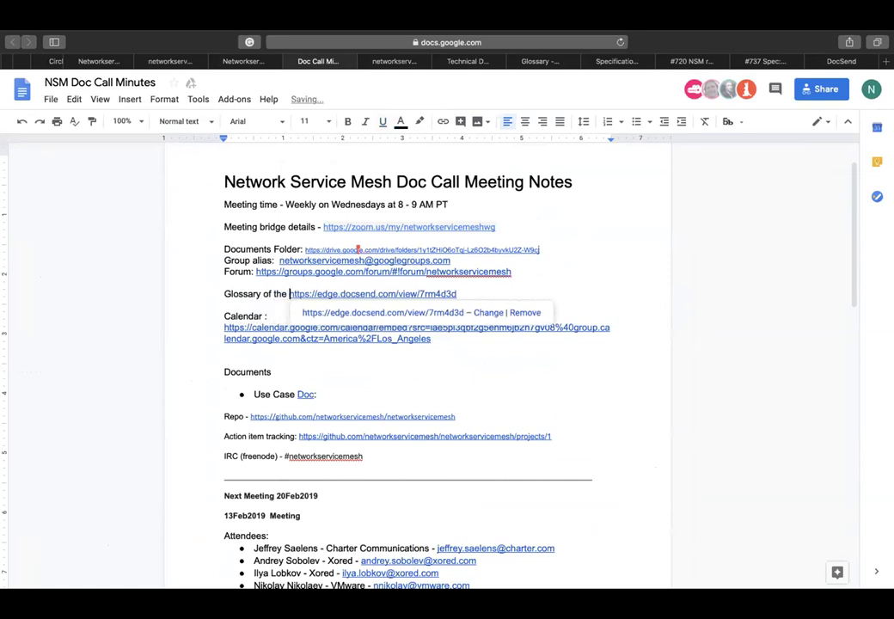
pyautogui.write('e:')
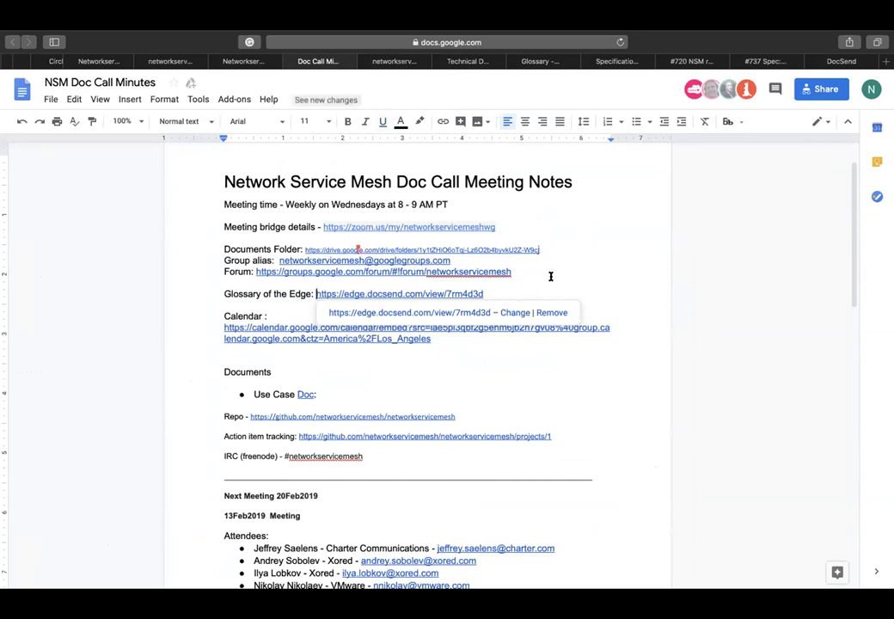
pyautogui.press('Up')
# Look over the minutes' links and attendee section, and review the opening definitions of the NSM Glossary
pyautogui.scroll(-3, 543, 348)
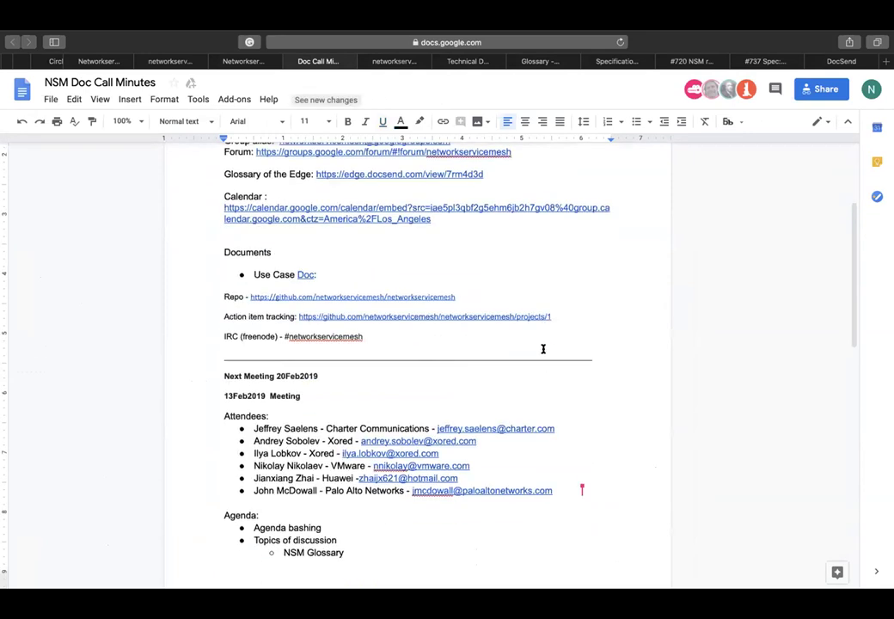
pyautogui.scroll(1, 542, 350)
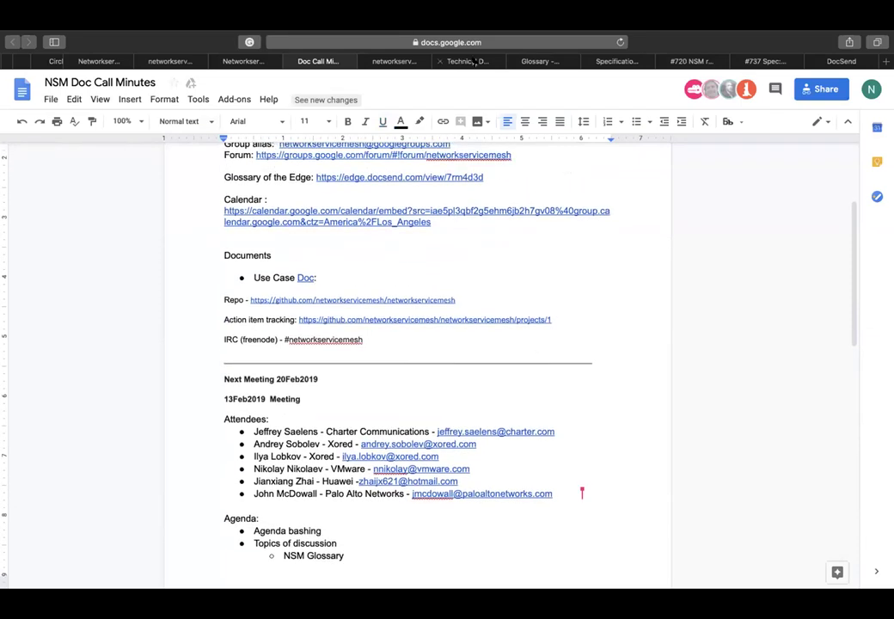
pyautogui.click(534, 62)
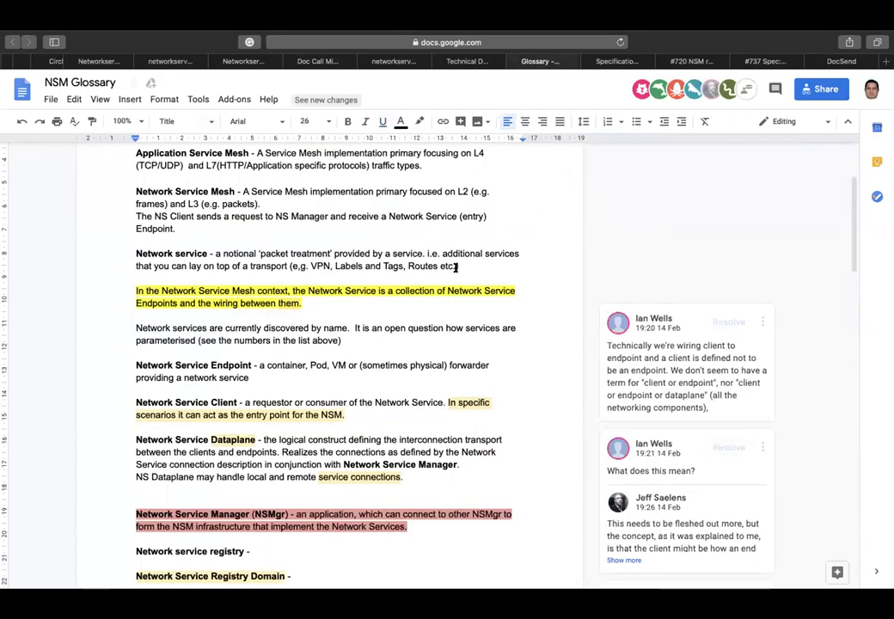
pyautogui.scroll(3, 456, 267)
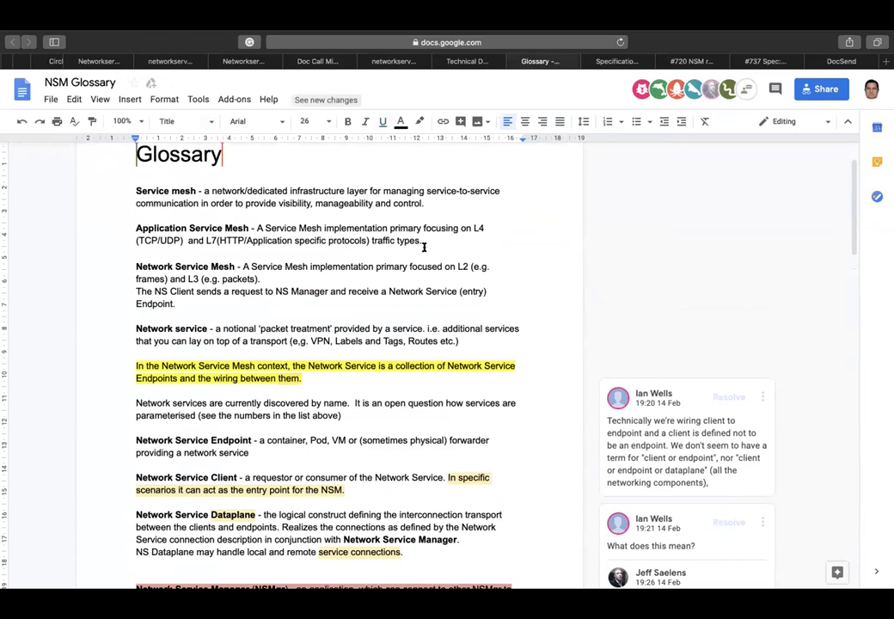
pyautogui.scroll(-1, 424, 247)
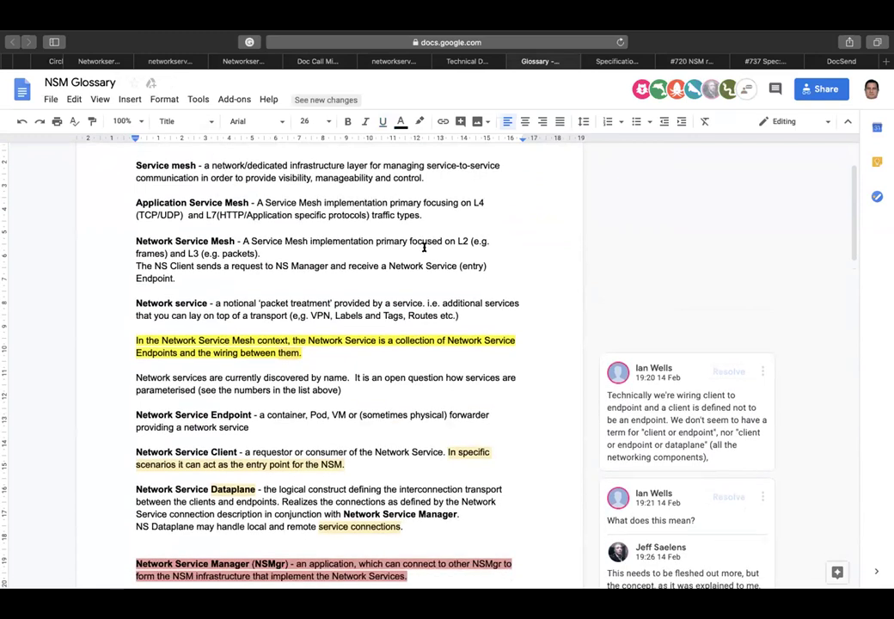
# Check the Technical Documents folder and the use case document's CAPWAP Controller section before returning to the NSM Glossary
pyautogui.click(464, 62)
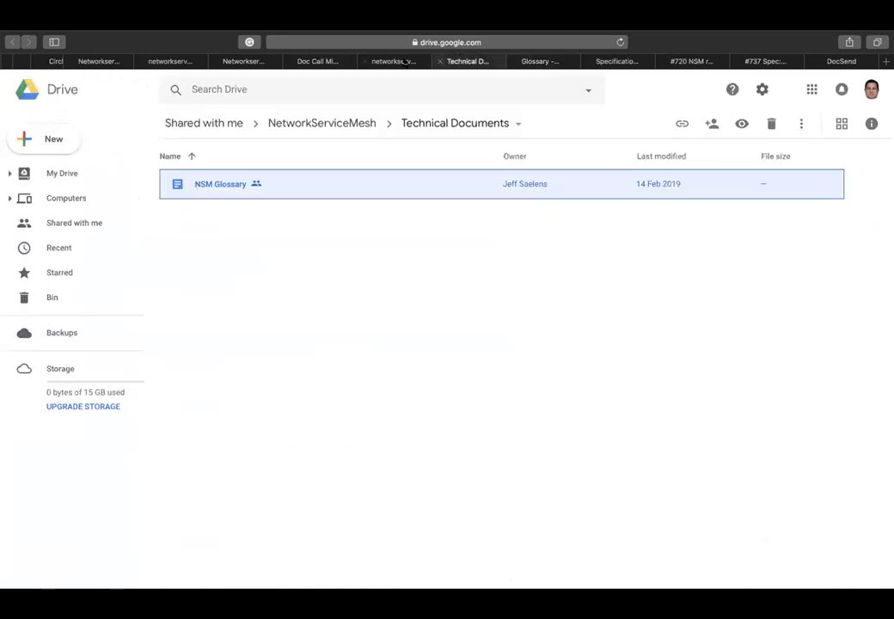
pyautogui.click(399, 62)
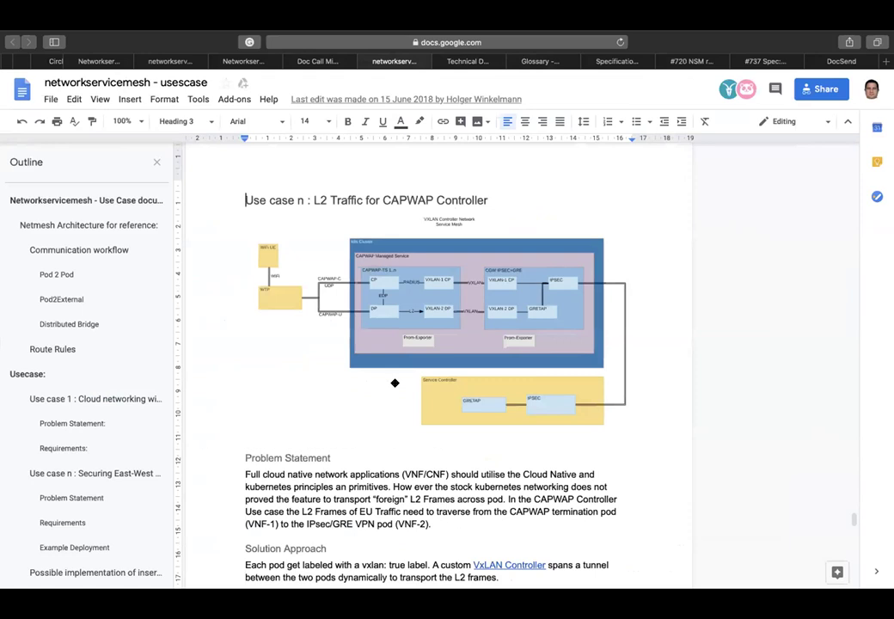
pyautogui.scroll(-3, 395, 383)
pyautogui.scroll(-4, 395, 382)
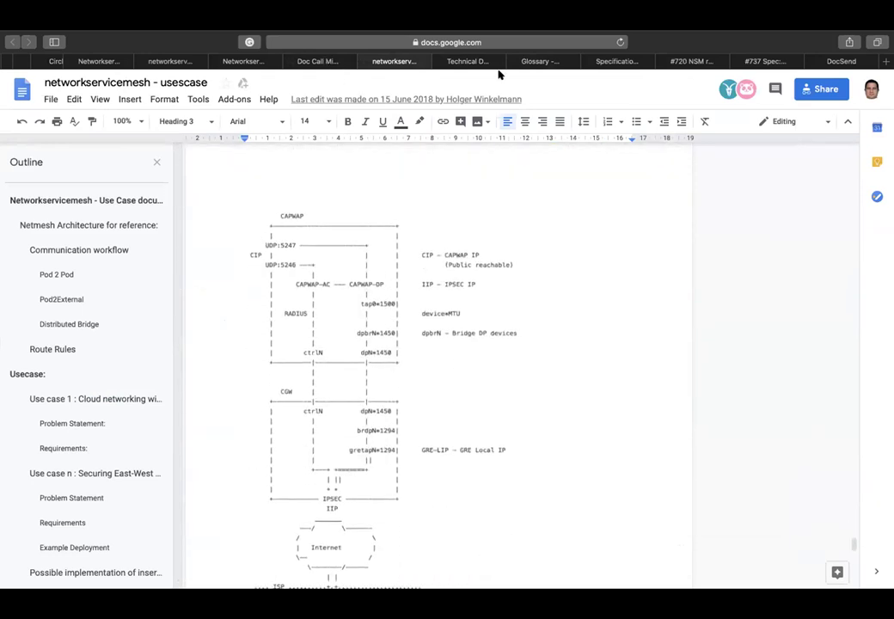
pyautogui.click(532, 61)
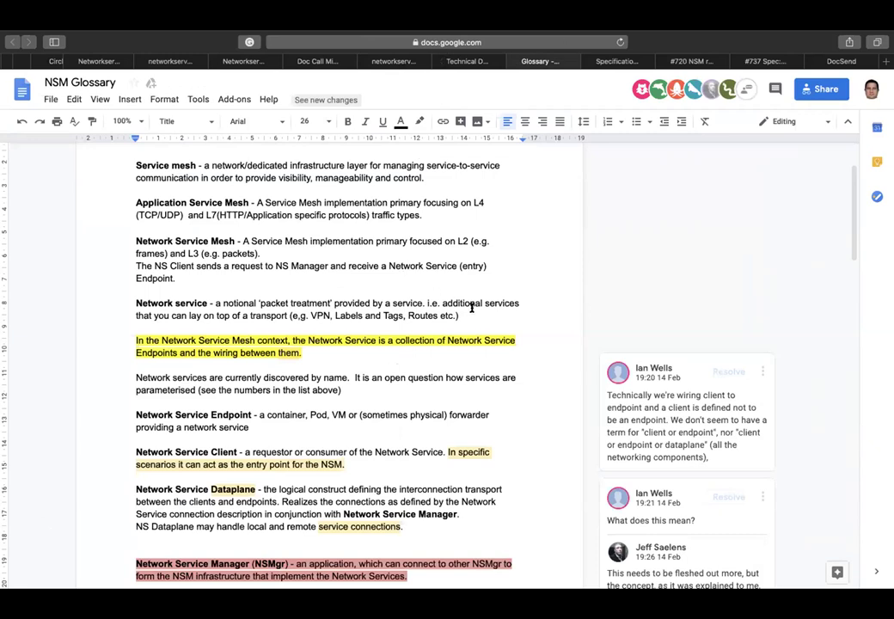
# Go back past the NSM Doc Call Minutes to the Networkservicemesh Group Meeting Notes and dismiss the Documentation link preview
pyautogui.hotkey('ctrl', 'shift', 'Tab')
pyautogui.hotkey('ctrl', 'shift', 'Tab')
pyautogui.hotkey('ctrl', 'shift', 'Tab')
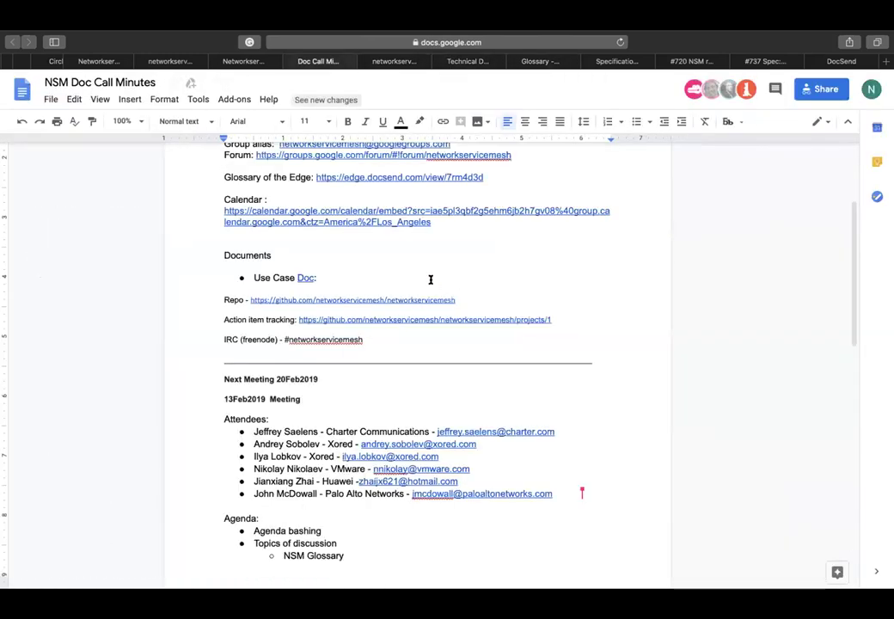
pyautogui.click(257, 67)
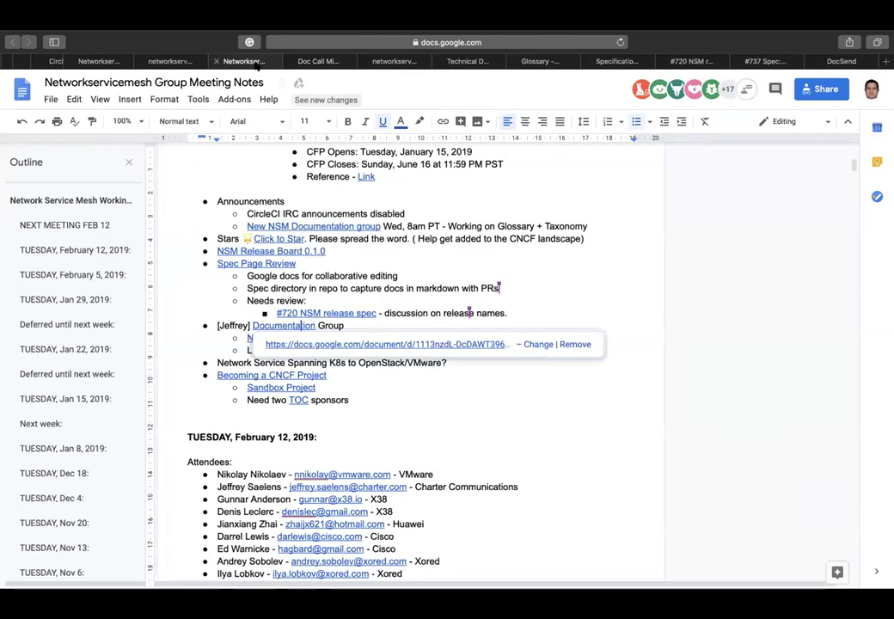
pyautogui.click(485, 410)
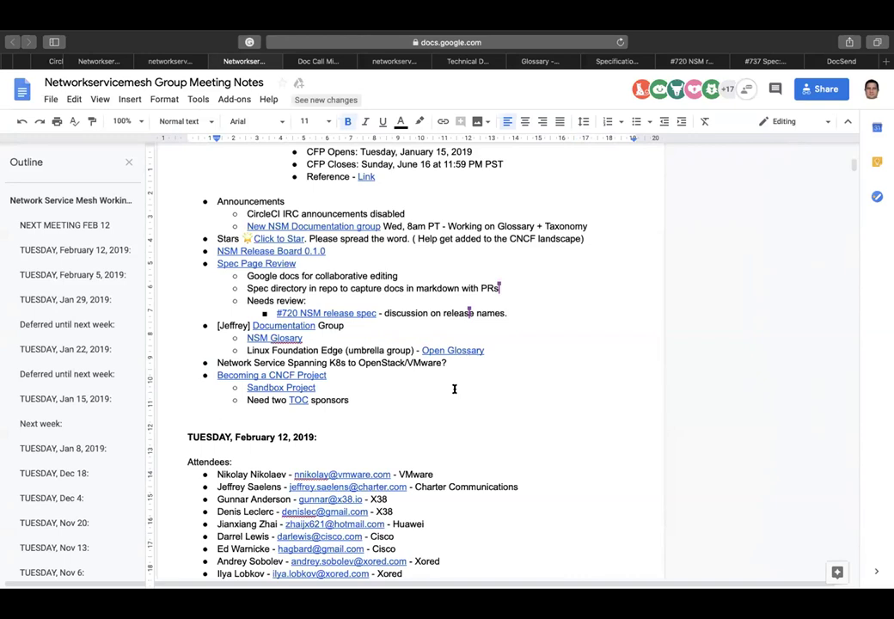
pyautogui.moveTo(490, 34)
pyautogui.click(624, 208)
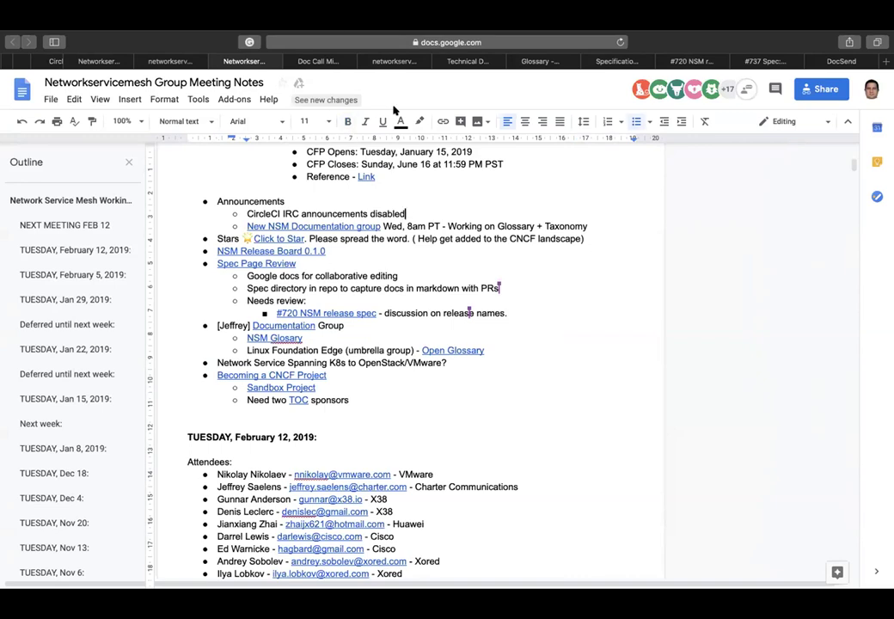
pyautogui.click(574, 196)
# Try to open the web address networserrvicemesh.io in a new browser tab
pyautogui.press('super+t')
pyautogui.write('networ')
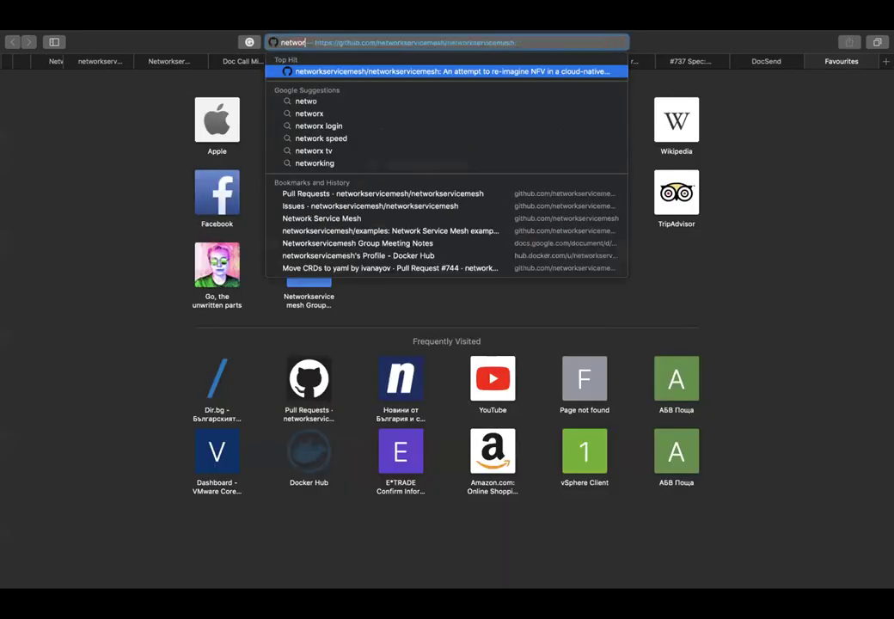
pyautogui.write('servicemesh')
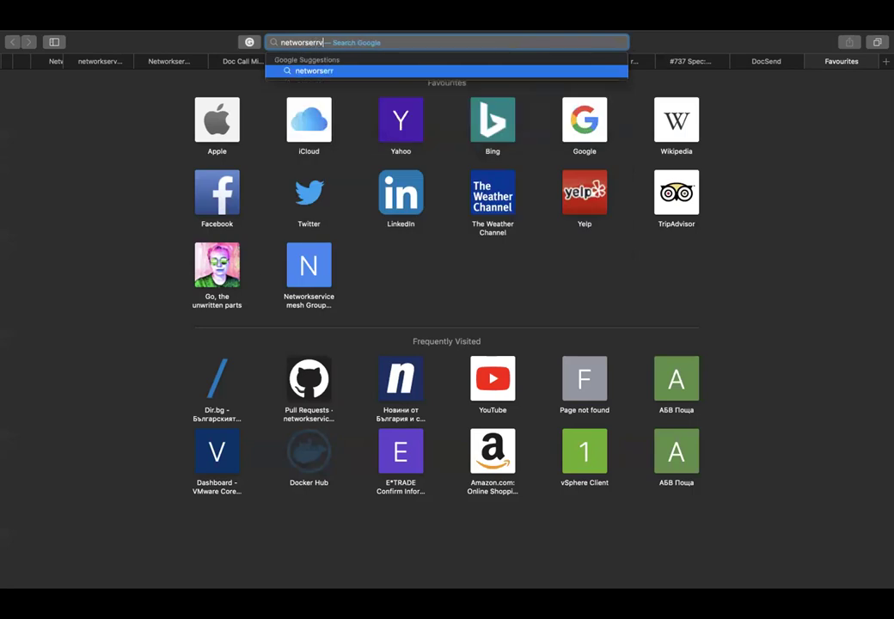
pyautogui.write('.io')
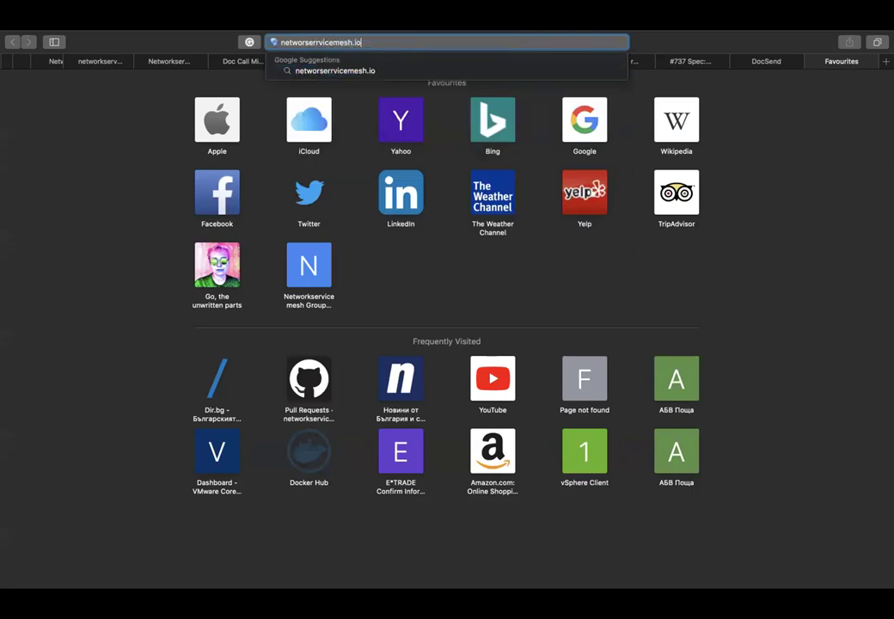
pyautogui.press('Return')
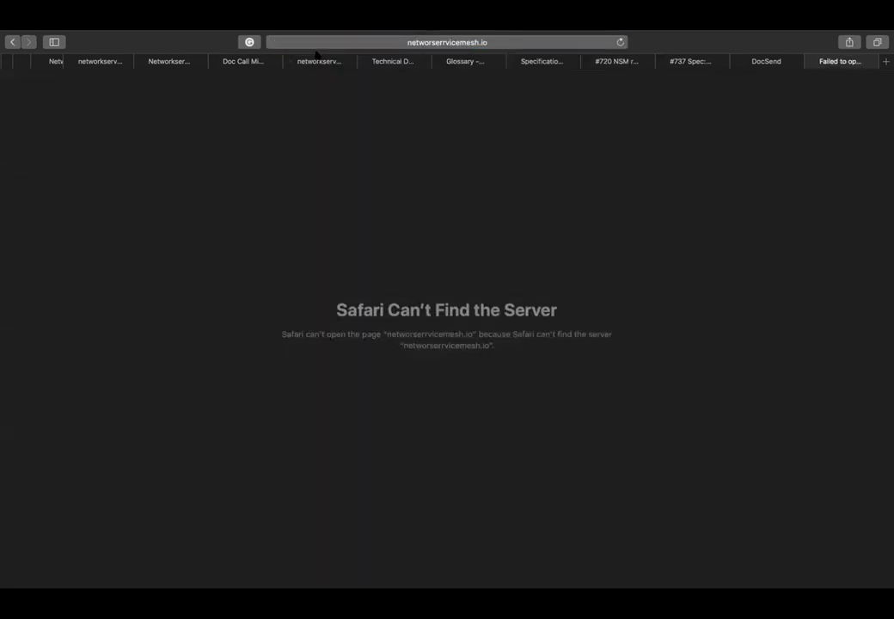
# Reach the Community page of the Network Service Mesh website through the networkservicemesh GitHub repository
pyautogui.click(325, 41)
pyautogui.write('networkservicemesh: A')
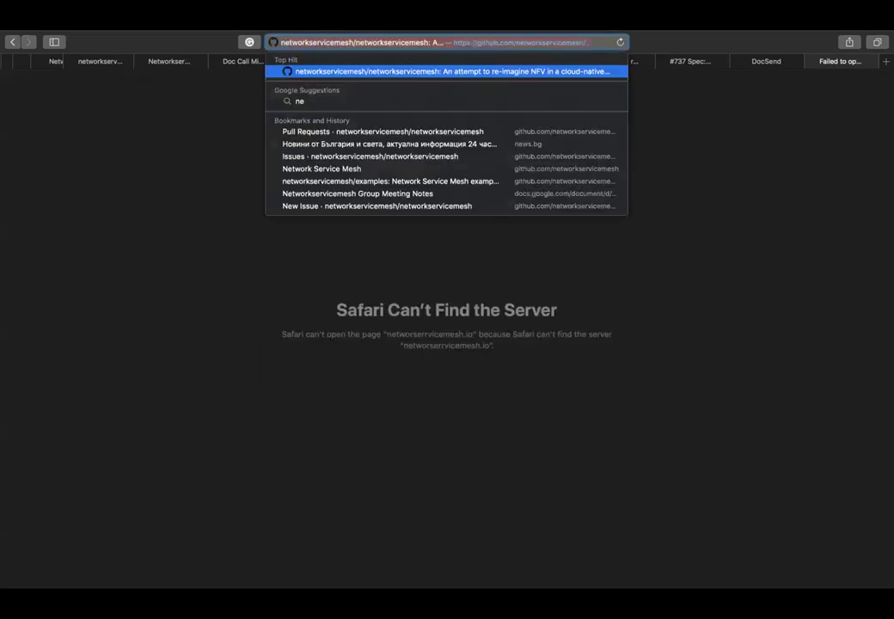
pyautogui.press('Return')
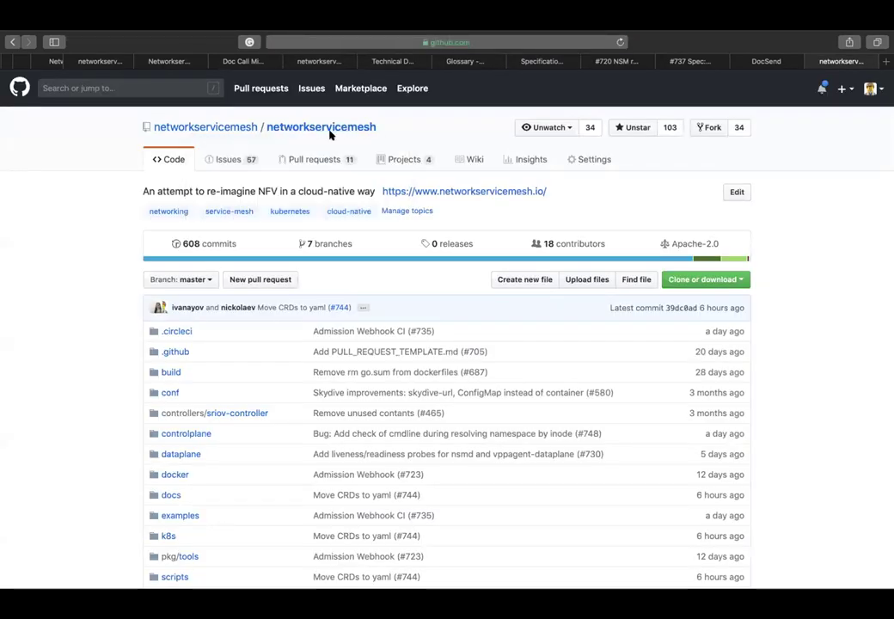
pyautogui.click(414, 192)
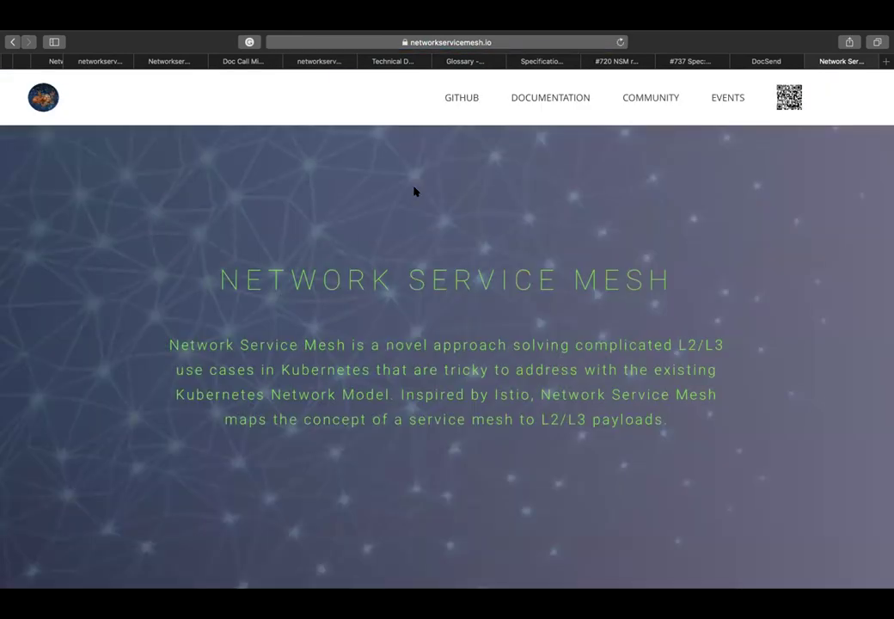
pyautogui.click(654, 99)
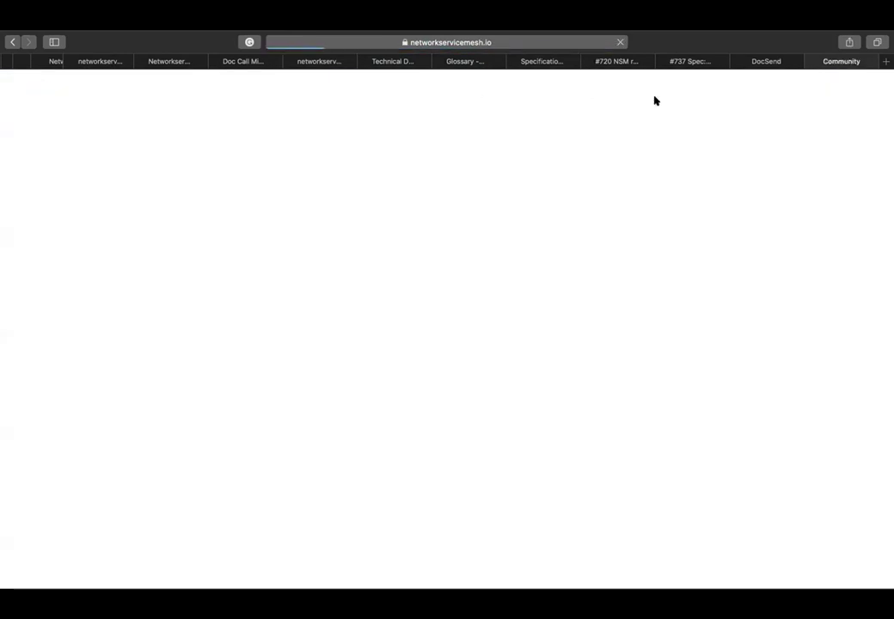
# View the meeting calendar linked under Weekly Meetings, go back and open the Weekly Documents Minutes
pyautogui.scroll(-2, 572, 166)
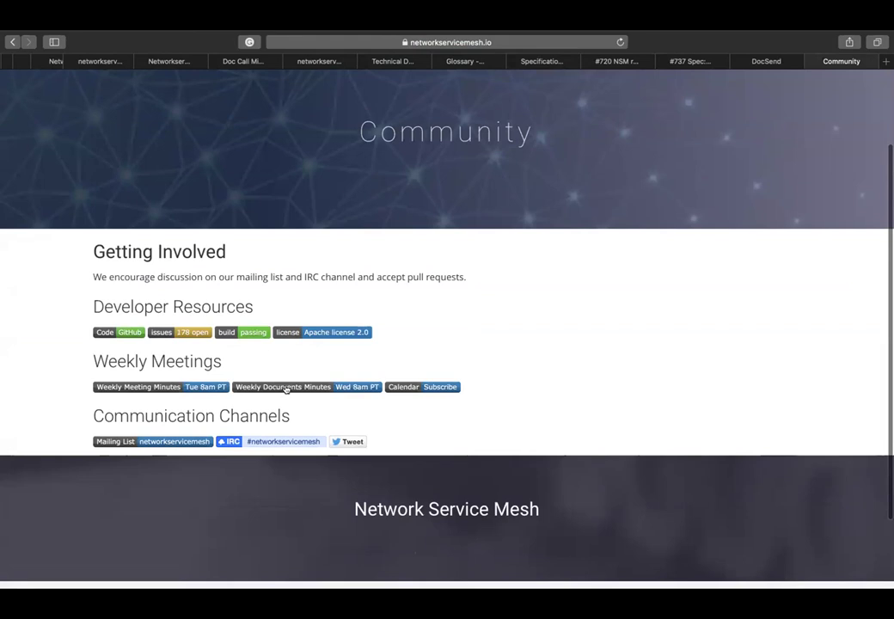
pyautogui.click(403, 387)
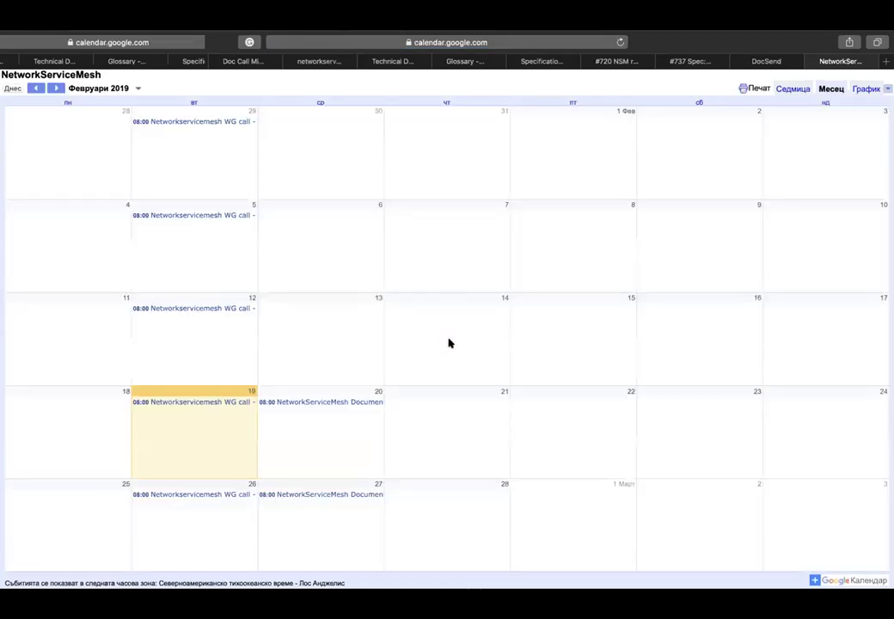
pyautogui.click(12, 41)
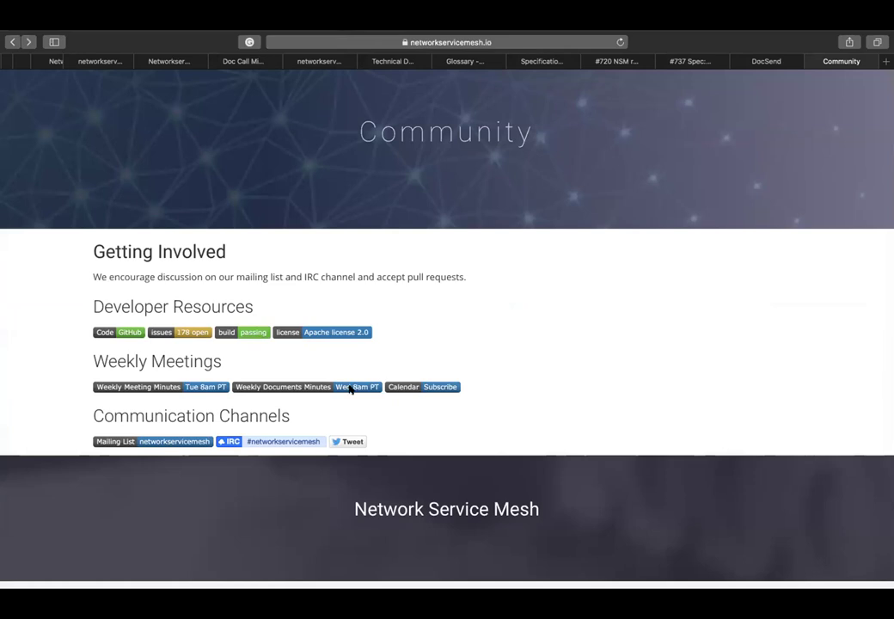
pyautogui.click(287, 387)
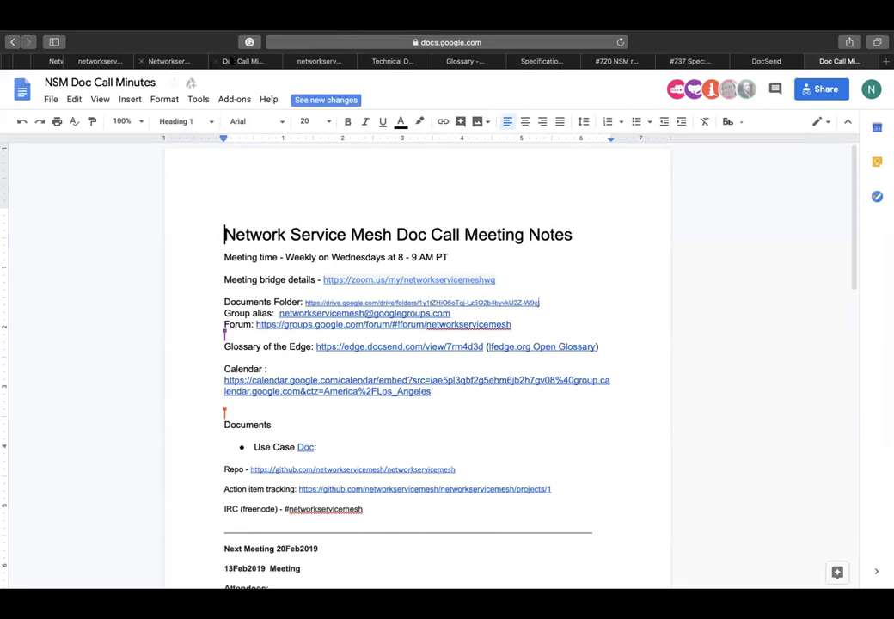
# Return to the Group Meeting Notes and select the agenda item "Network Service Spanning K8s to OpenStack/VMware?"
pyautogui.click(171, 61)
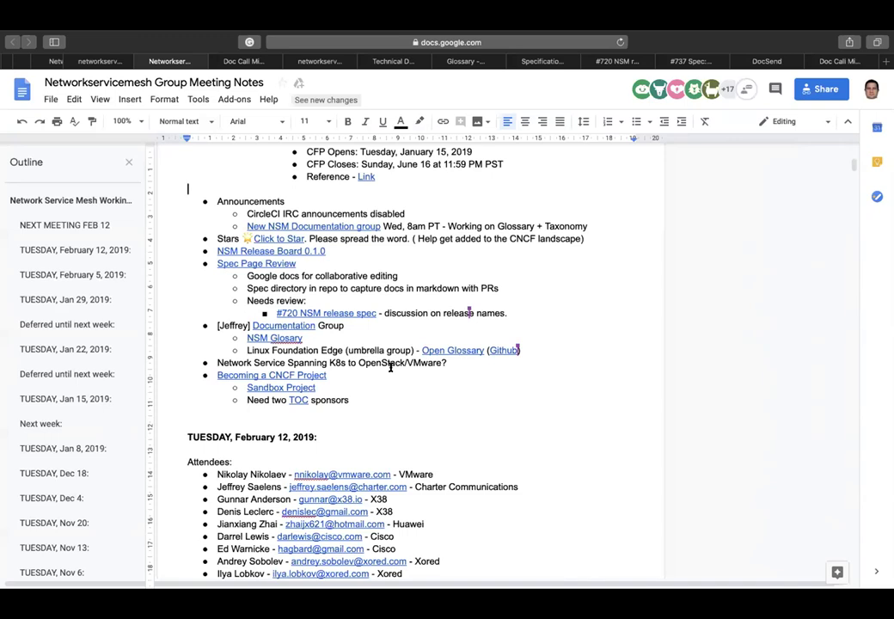
pyautogui.tripleClick(381, 364)
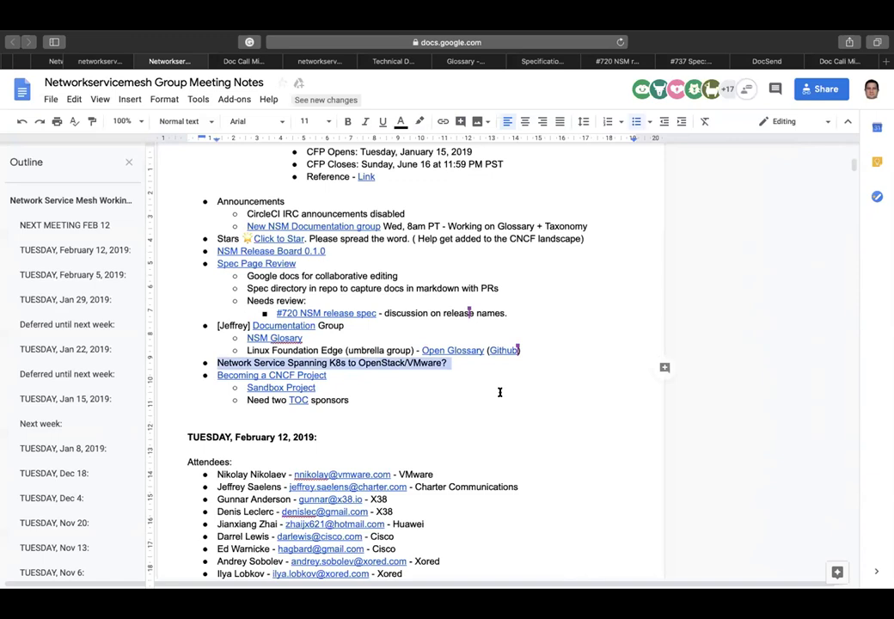
# Open the "Spec: Interdomain NSM" issue #714 from the Specifications project board in a new tab and follow its Draft Spec link
pyautogui.scroll(1, 500, 392)
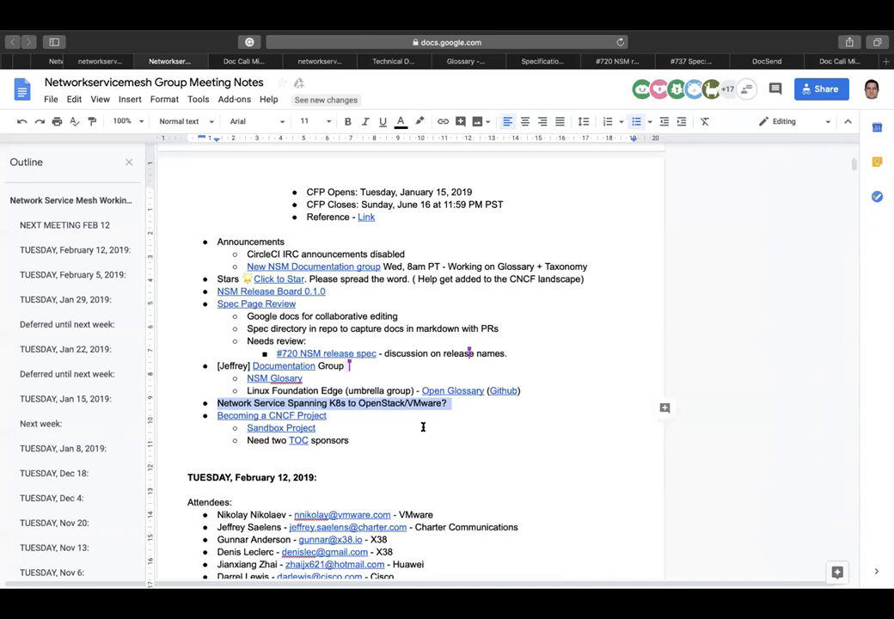
pyautogui.click(542, 61)
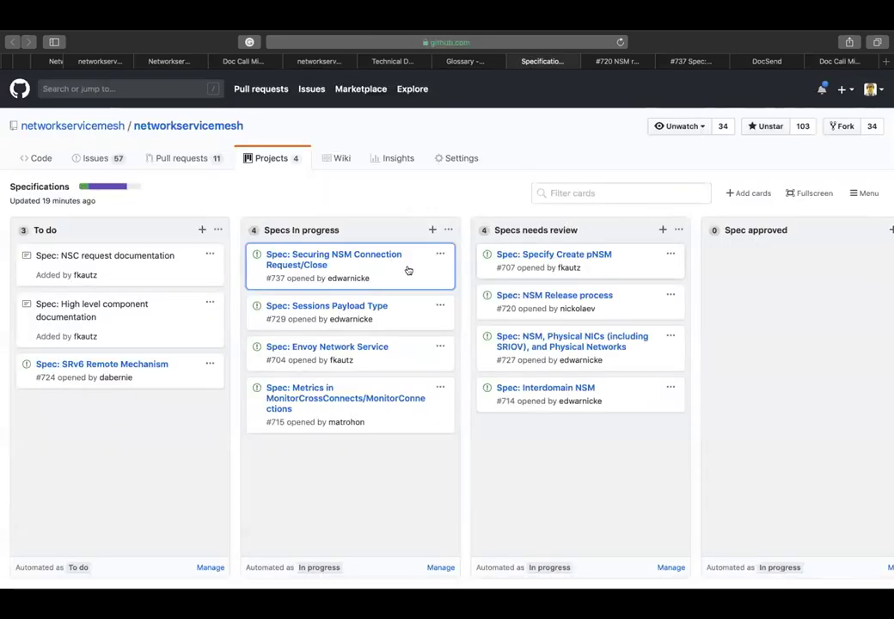
pyautogui.keyDown('super'); pyautogui.click(559, 390); pyautogui.keyUp('super')
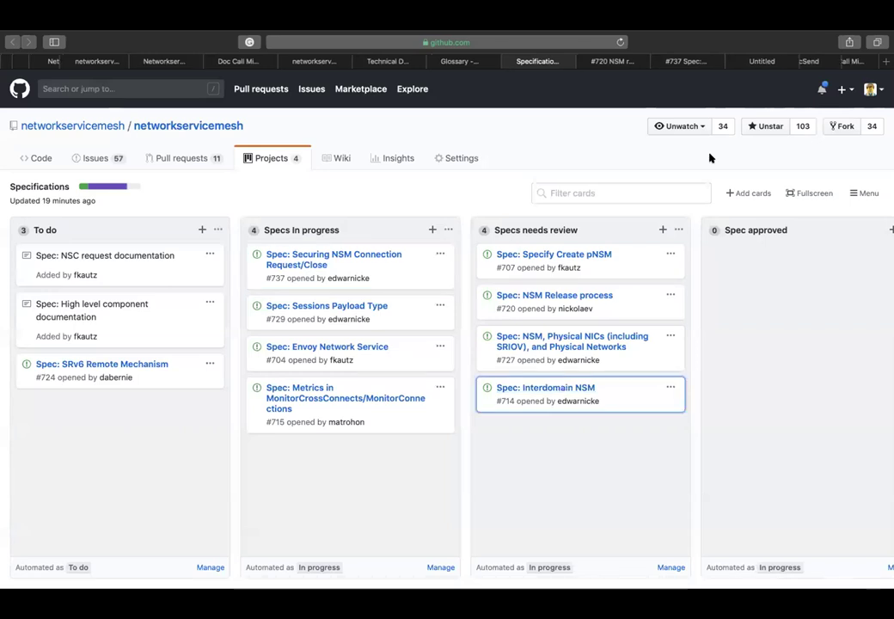
pyautogui.click(762, 62)
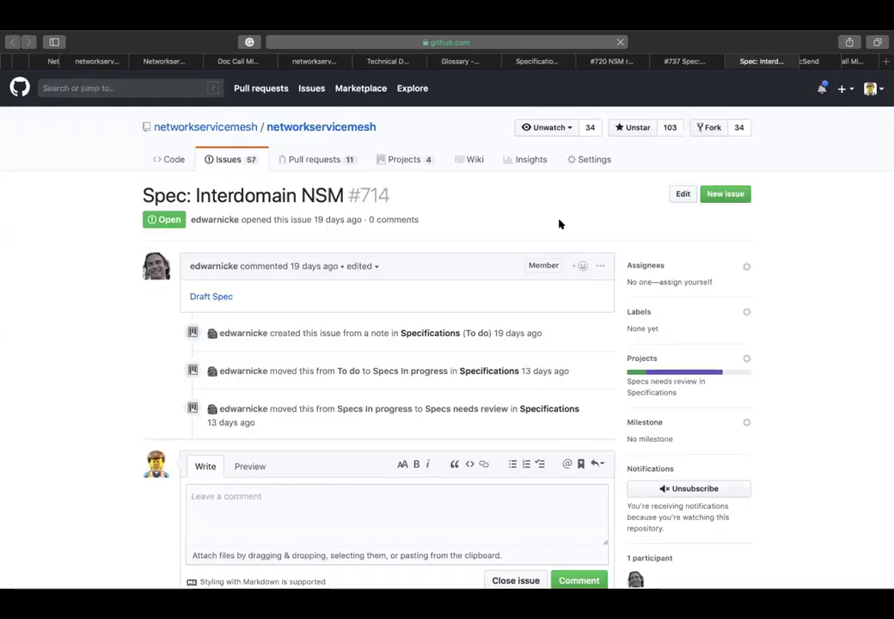
pyautogui.click(213, 298)
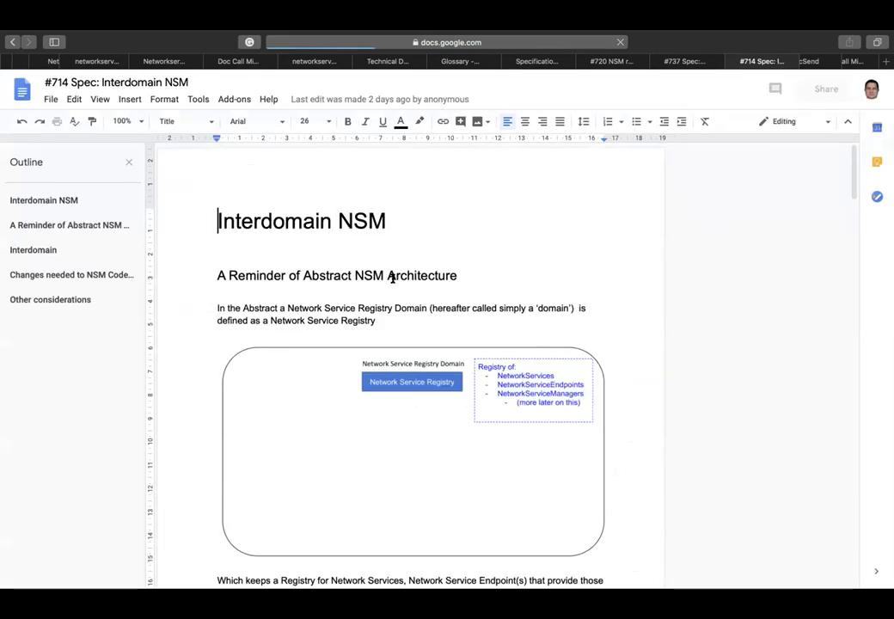
# Read through the Interdomain NSM draft as far as the DNS lookup diagrams, and return to the Group Meeting Notes
pyautogui.scroll(-10, 393, 278)
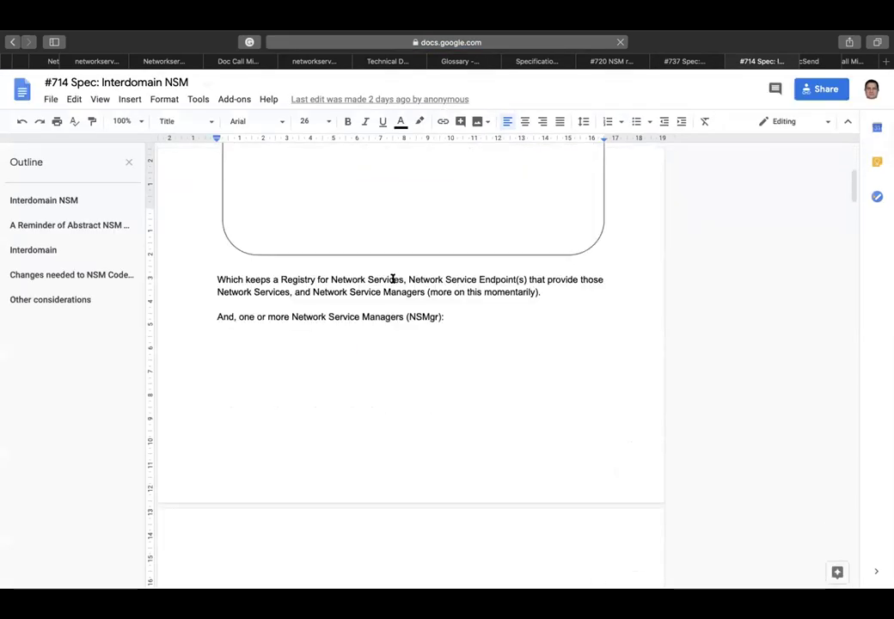
pyautogui.scroll(-5, 392, 278)
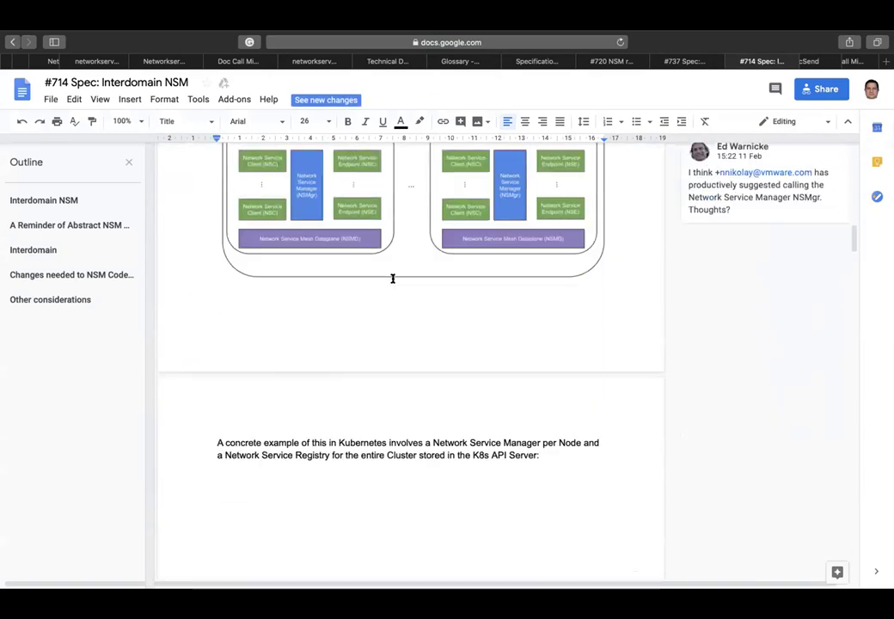
pyautogui.scroll(-15, 392, 277)
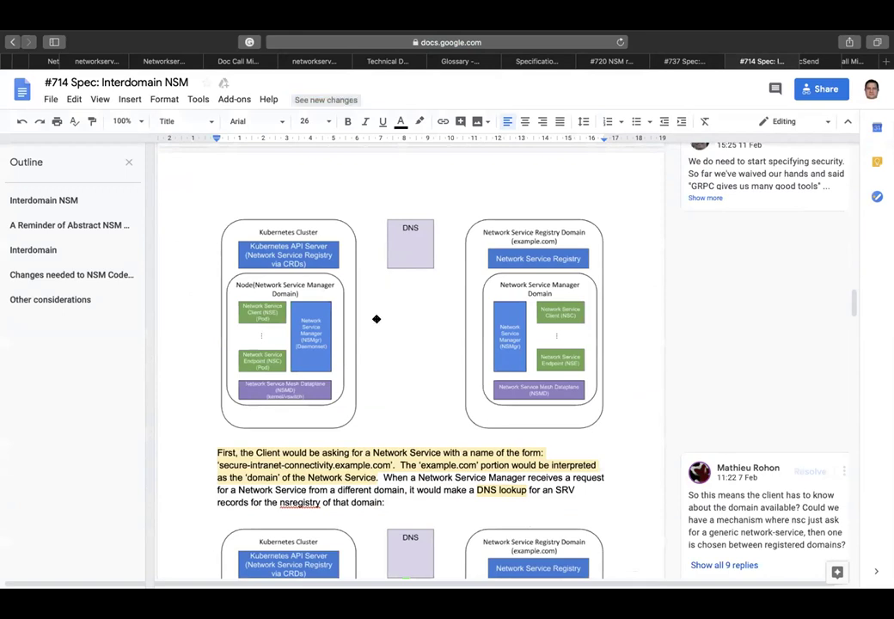
pyautogui.scroll(-5, 375, 319)
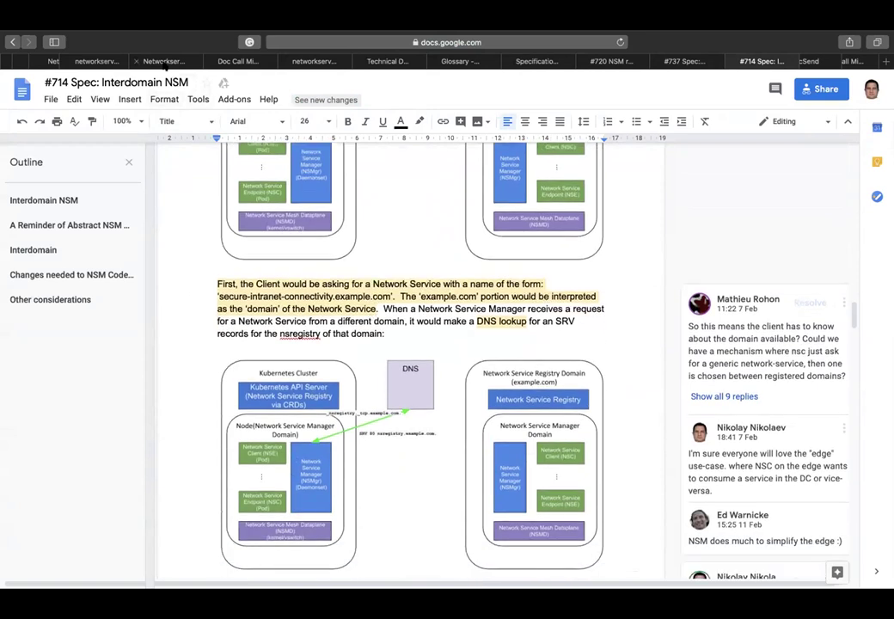
pyautogui.click(164, 62)
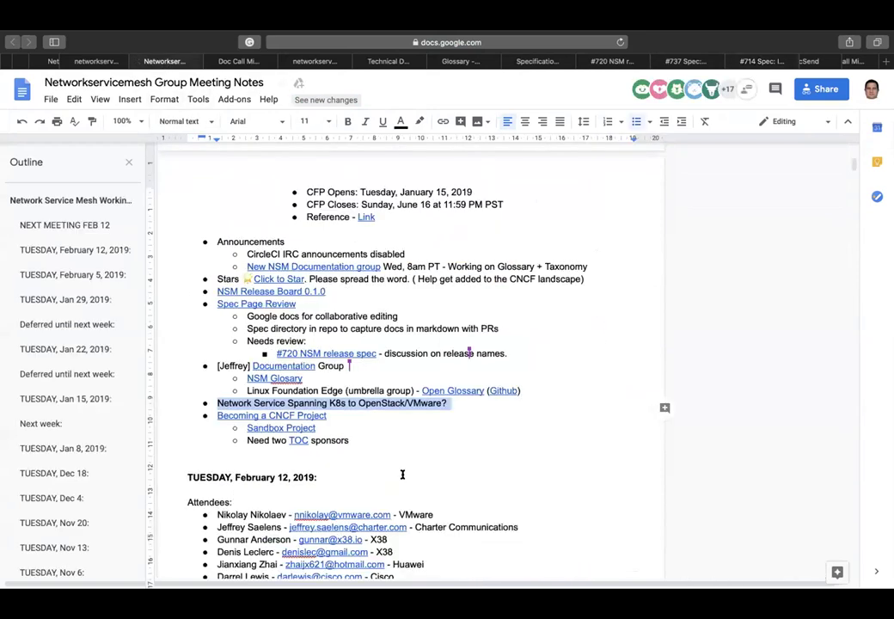